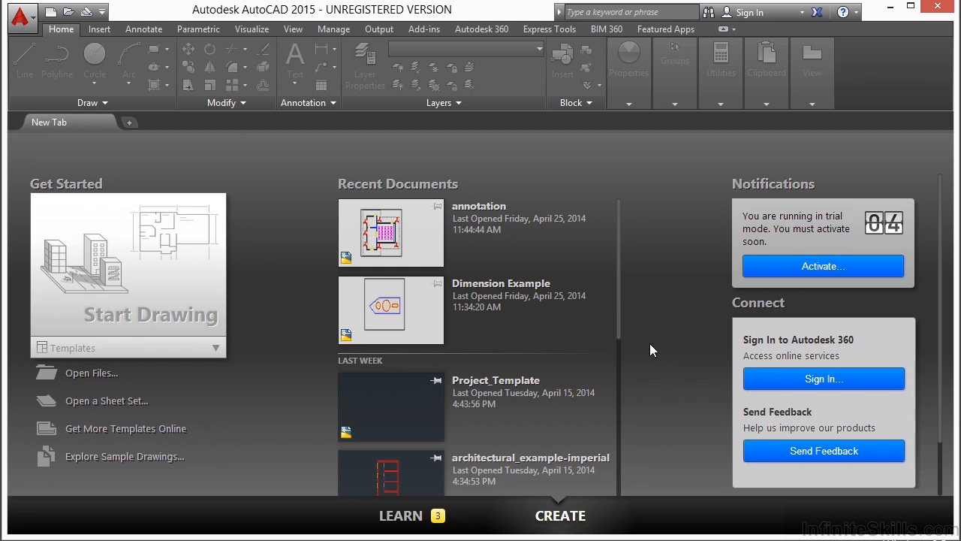
Create a new drawing from the acad.dwt template and hide the Properties palette.
{"action": "left_click", "coordinate": [114, 349]}
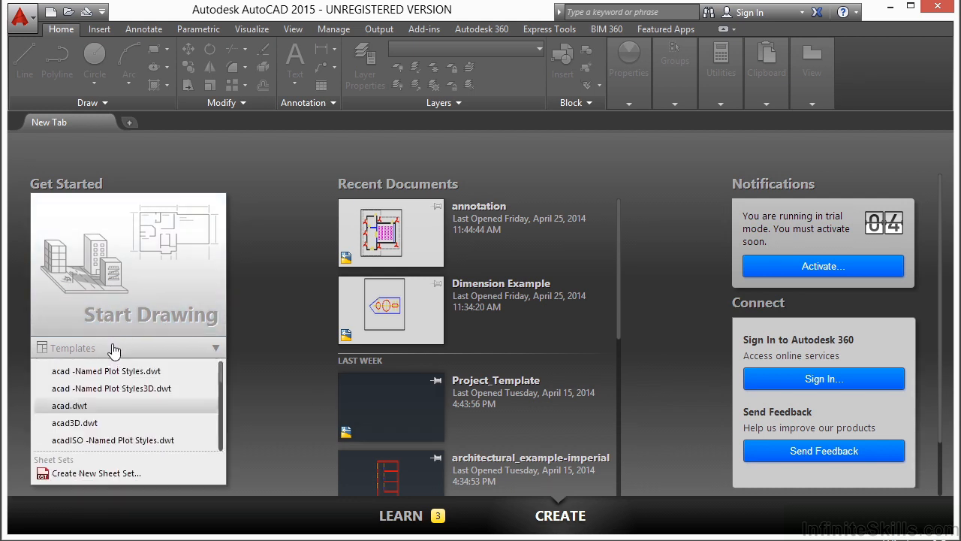
{"action": "left_click", "coordinate": [93, 406]}
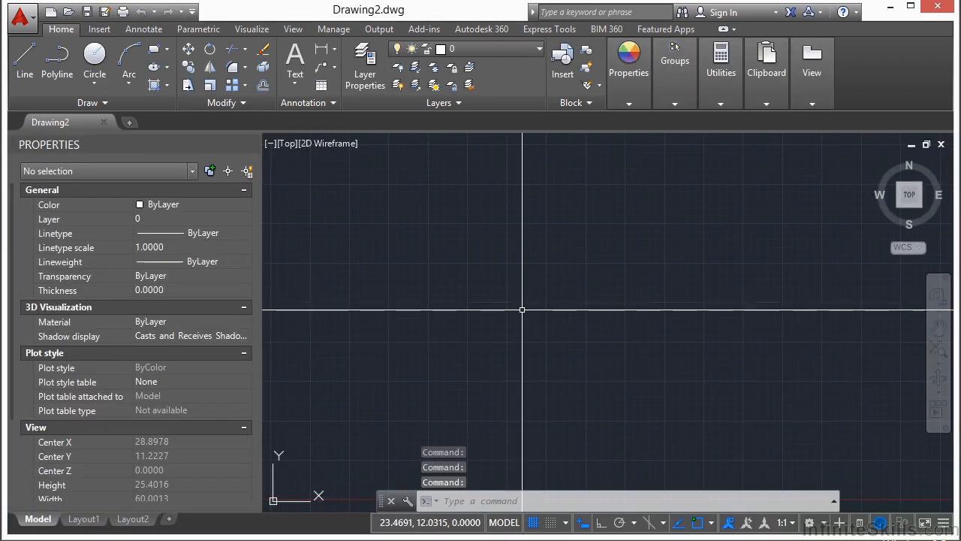
{"action": "key", "text": "ctrl+1"}
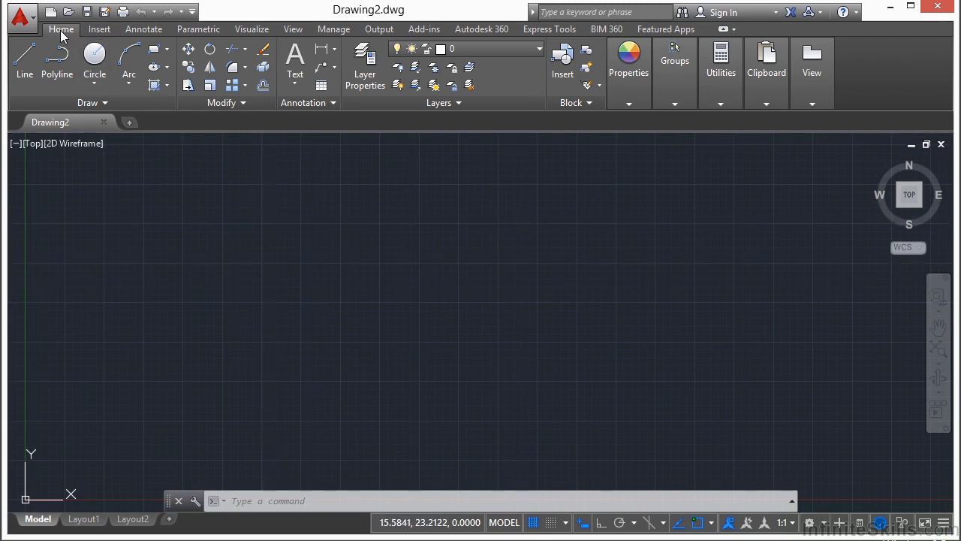
{"action": "left_click", "coordinate": [294, 78]}
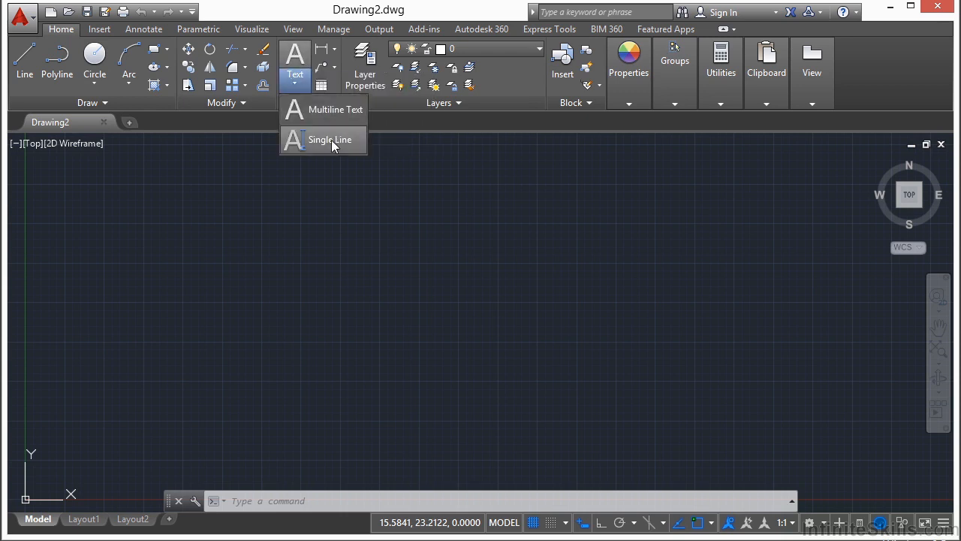
{"action": "left_click", "coordinate": [325, 111]}
{"action": "left_click", "coordinate": [308, 254]}
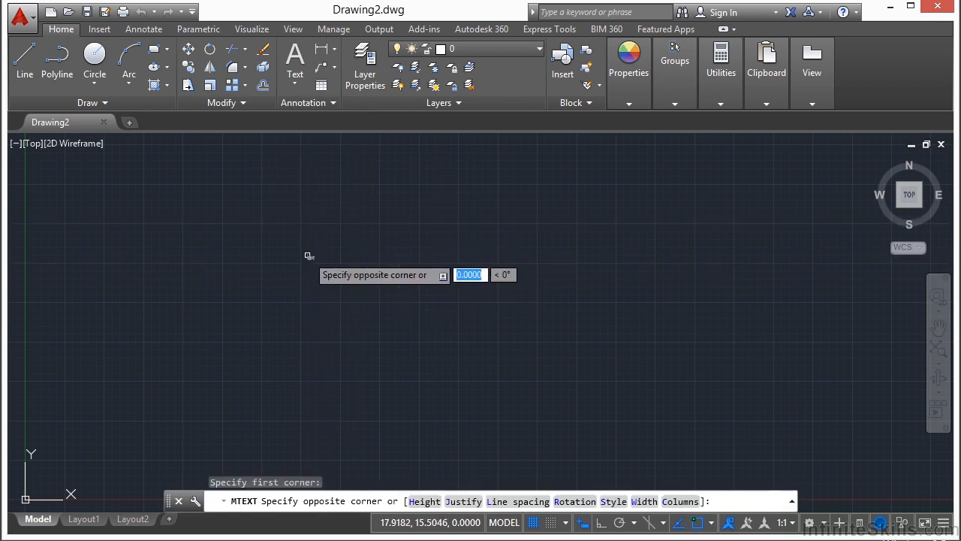
{"action": "left_click", "coordinate": [414, 307]}
{"action": "left_click", "coordinate": [404, 284]}
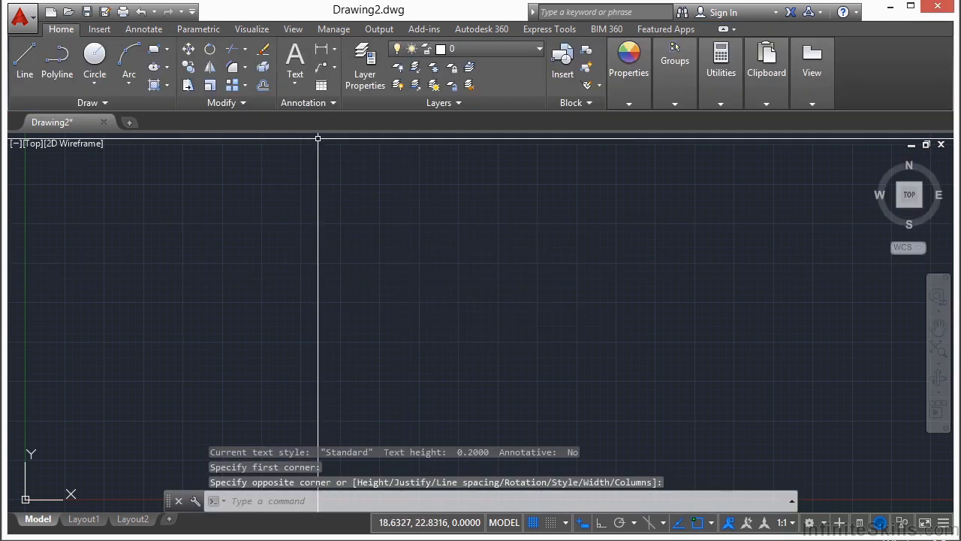
Review the available text styles and examine the font, size and effects settings of the Standard text style.
{"action": "left_click", "coordinate": [146, 31]}
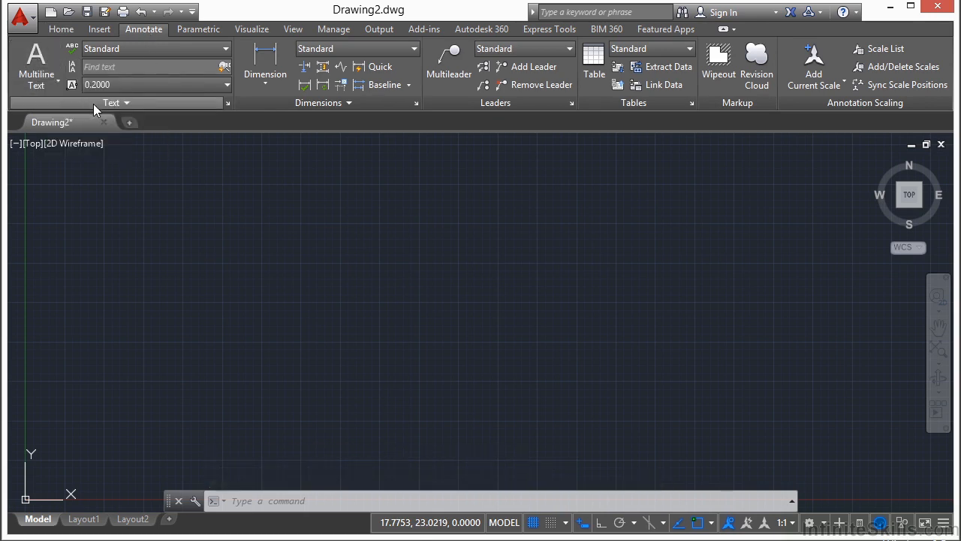
{"action": "left_click", "coordinate": [226, 48]}
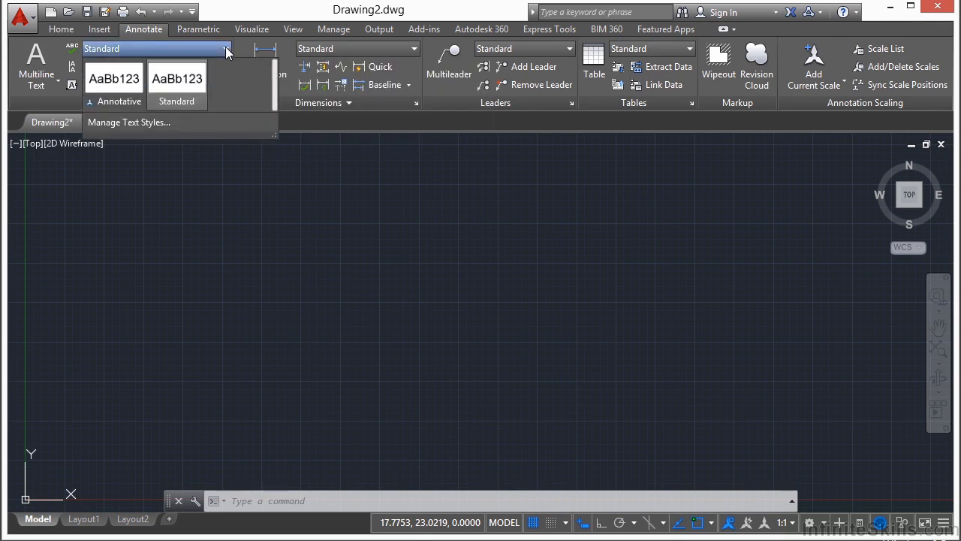
{"action": "left_click", "coordinate": [171, 96]}
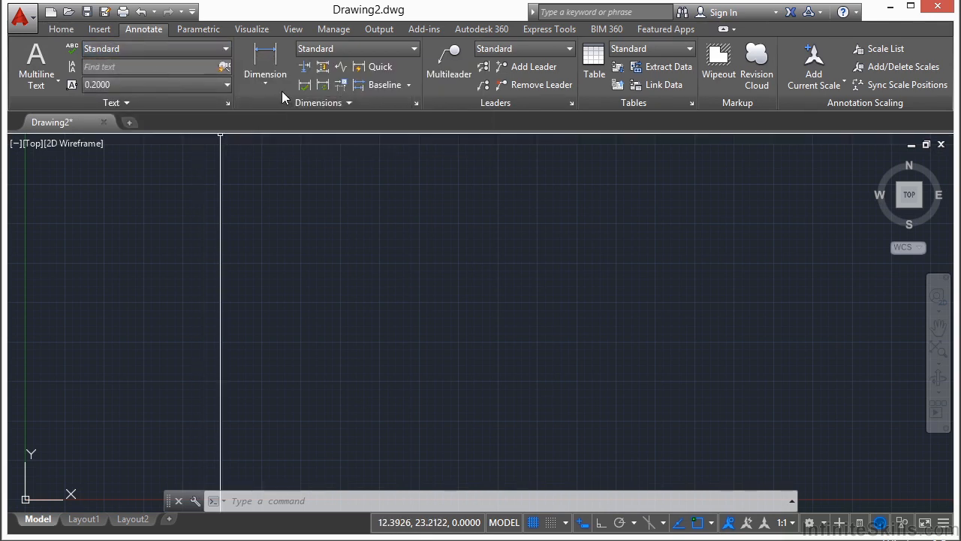
{"action": "left_click", "coordinate": [140, 102]}
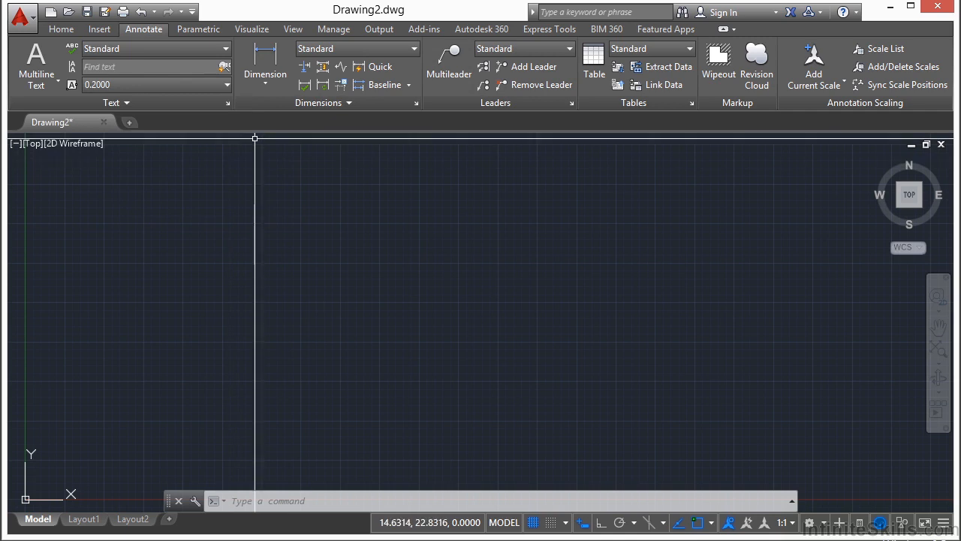
{"action": "left_click", "coordinate": [229, 103]}
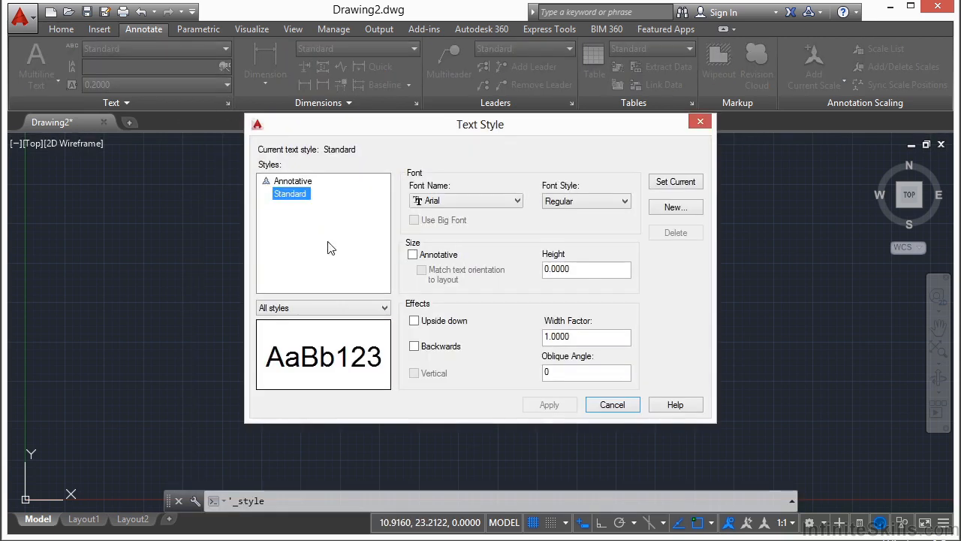
{"action": "left_click", "coordinate": [353, 216]}
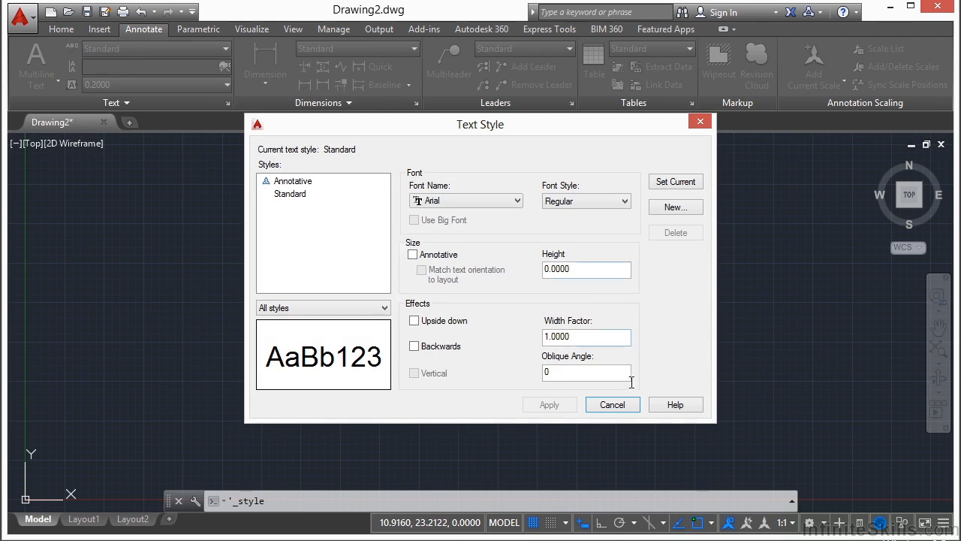
{"action": "left_click", "coordinate": [612, 404]}
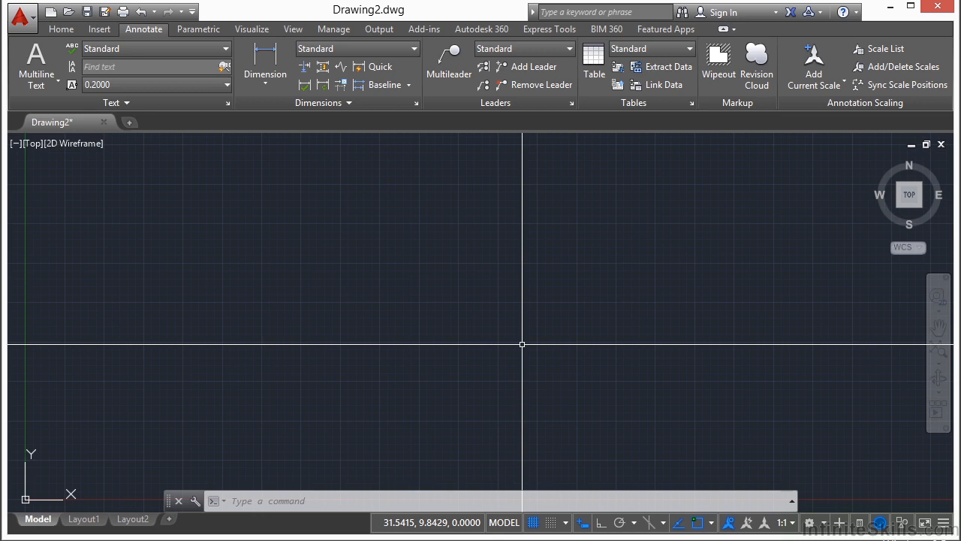
Start a multiline text object with MTEXT and define its boundary in the empty drawing area.
{"action": "type", "text": "mtext"}
{"action": "key", "text": "Return"}
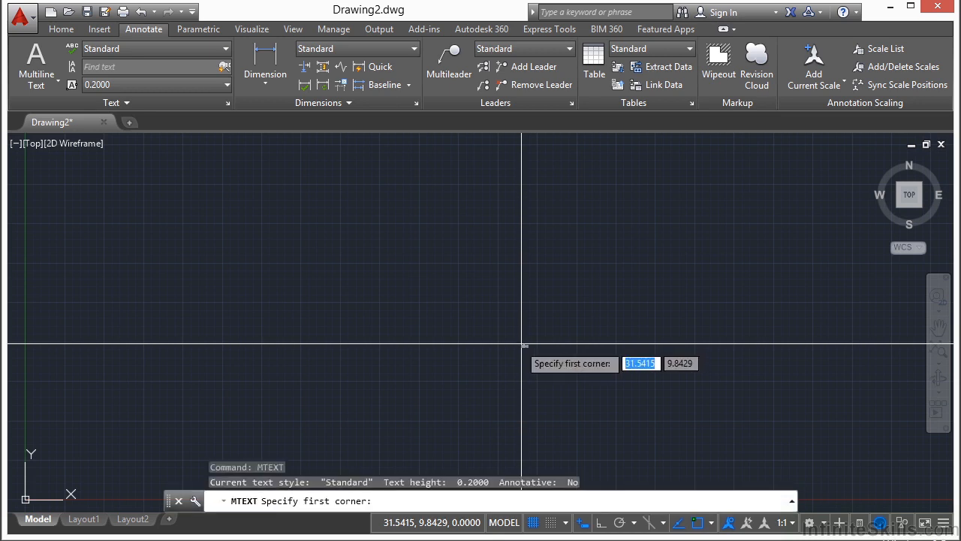
{"action": "left_click", "coordinate": [281, 212]}
{"action": "left_click", "coordinate": [458, 296]}
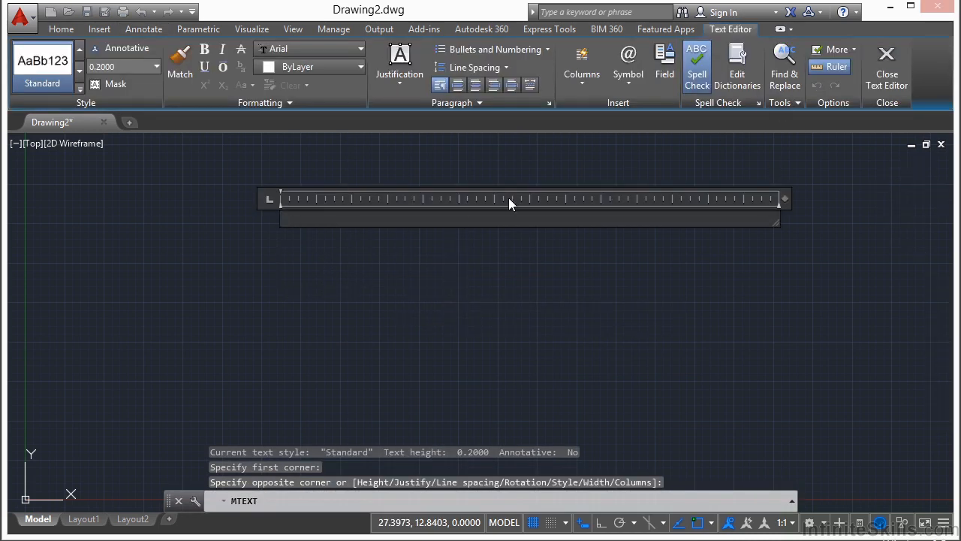
Start importing text into the multiline text object and browse from the user folder through Google Drive to folder 10.
{"action": "right_click", "coordinate": [304, 224]}
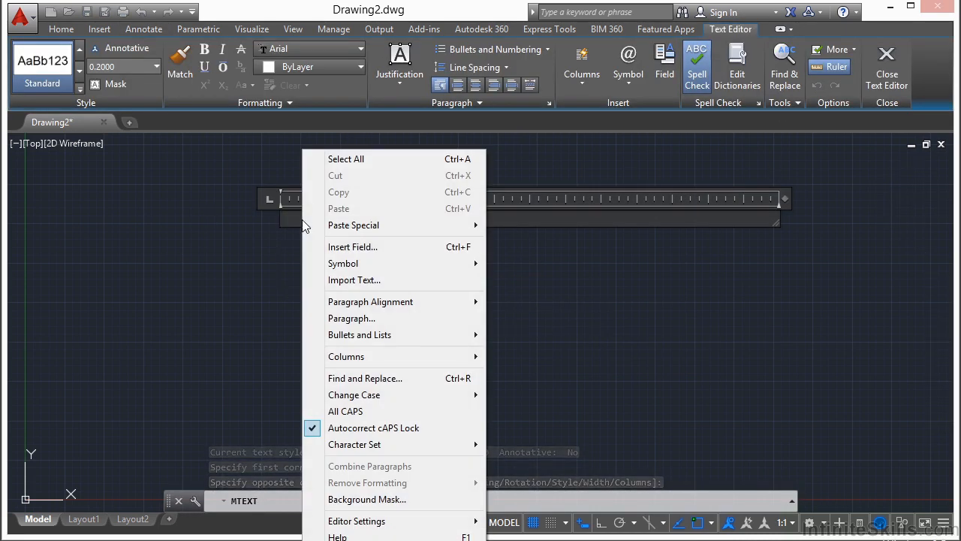
{"action": "left_click", "coordinate": [372, 283]}
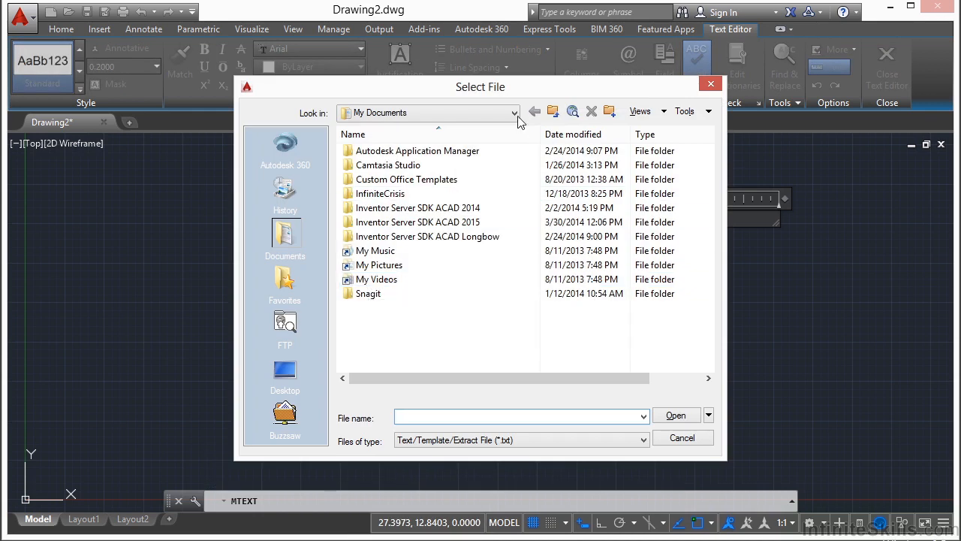
{"action": "left_click", "coordinate": [514, 113]}
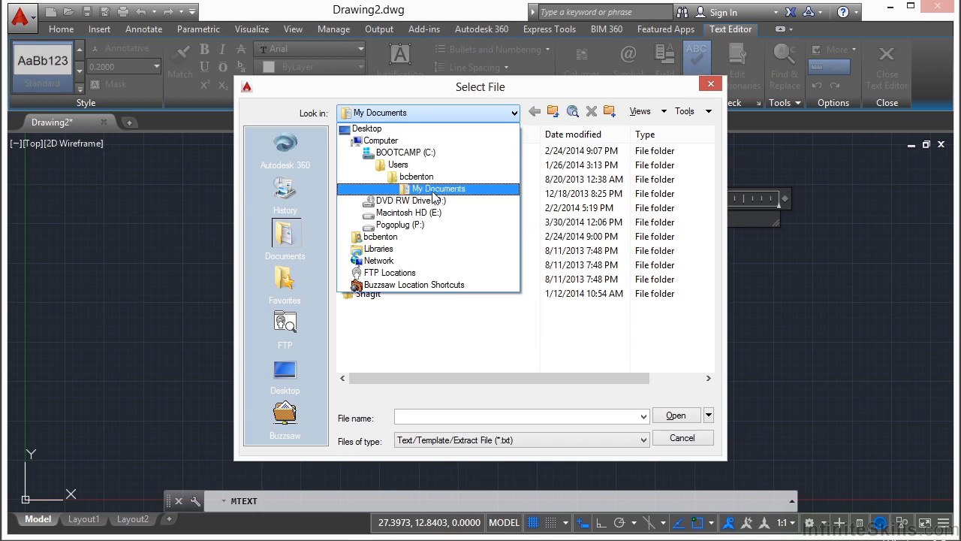
{"action": "left_click", "coordinate": [420, 178]}
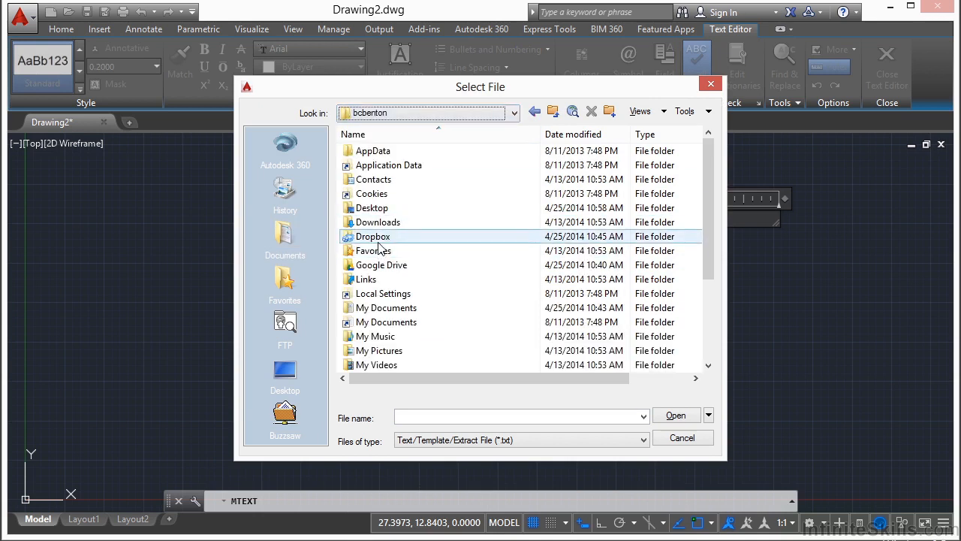
{"action": "double_click", "coordinate": [380, 264]}
{"action": "double_click", "coordinate": [383, 222]}
{"action": "double_click", "coordinate": [394, 150]}
{"action": "double_click", "coordinate": [384, 166]}
{"action": "double_click", "coordinate": [369, 245]}
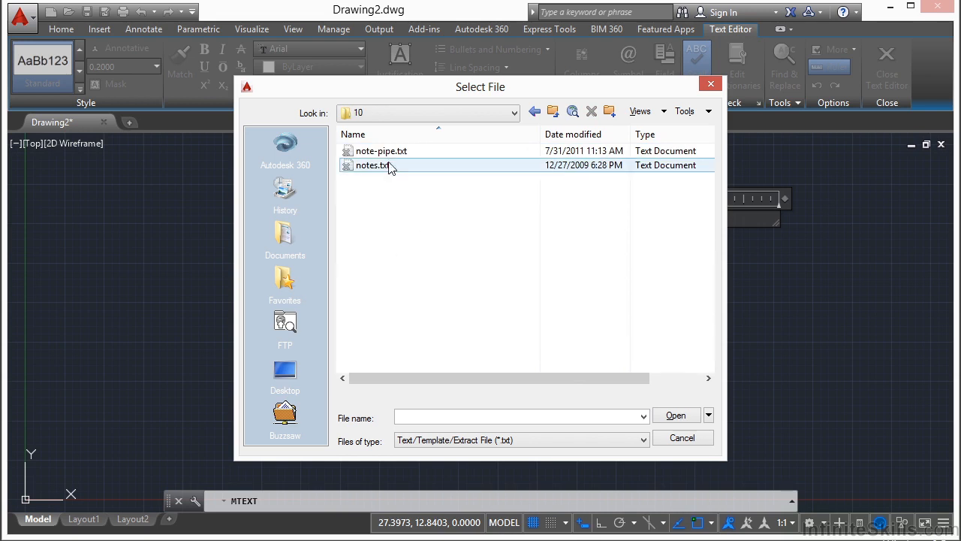
Import note-pipe.txt into the multiline text object and finish editing it.
{"action": "left_click", "coordinate": [389, 154]}
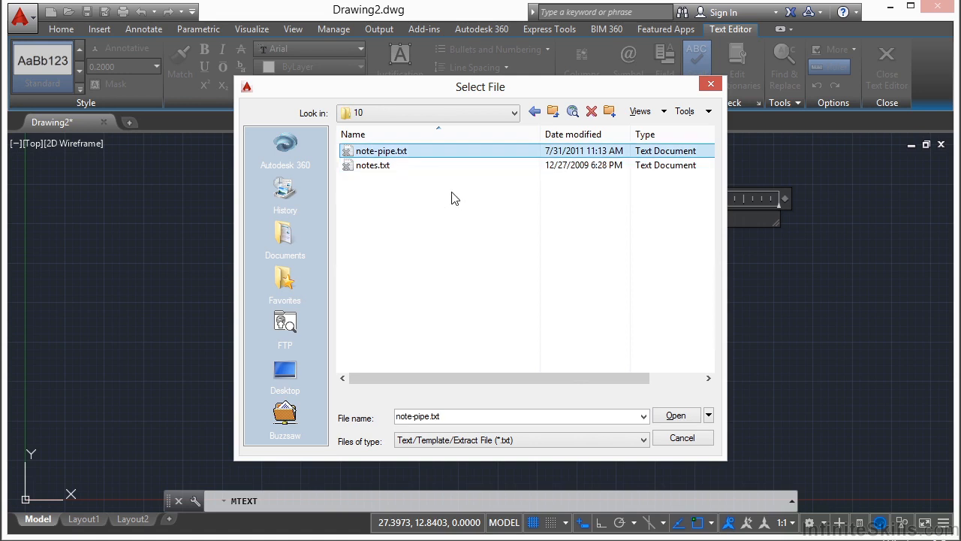
{"action": "left_click", "coordinate": [679, 416]}
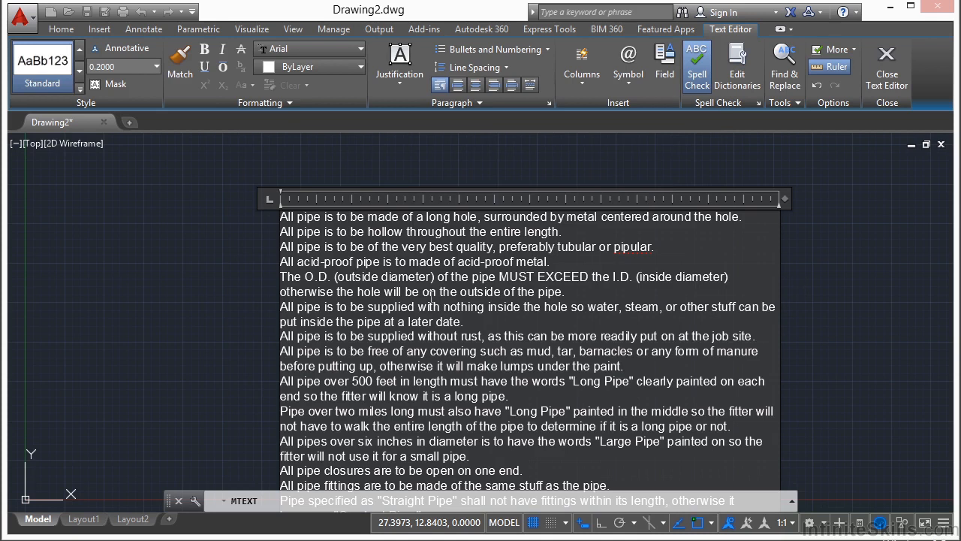
{"action": "left_click", "coordinate": [805, 294]}
{"action": "scroll", "coordinate": [311, 253], "scroll_direction": "up", "scroll_amount": 4}
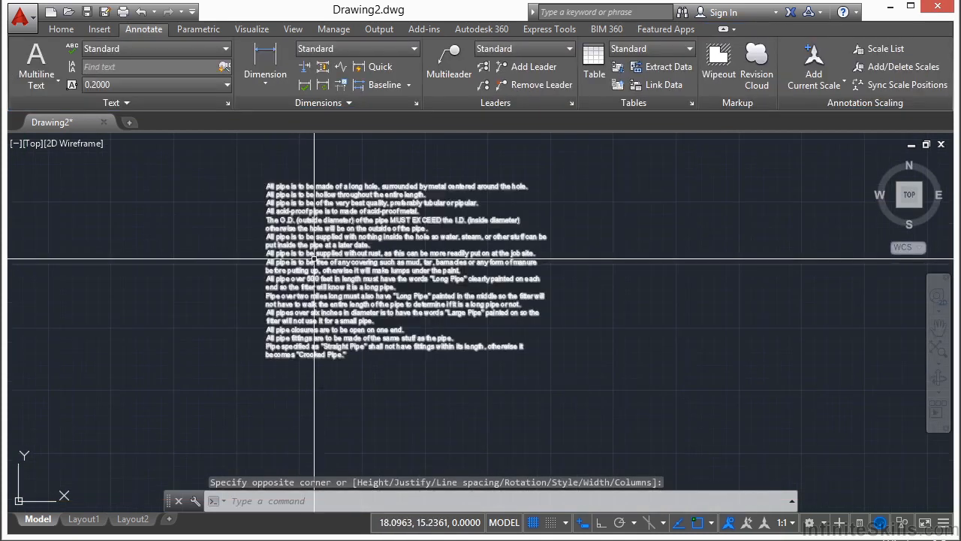
{"action": "middle_click_drag", "start_coordinate": [313, 248], "coordinate": [309, 279]}
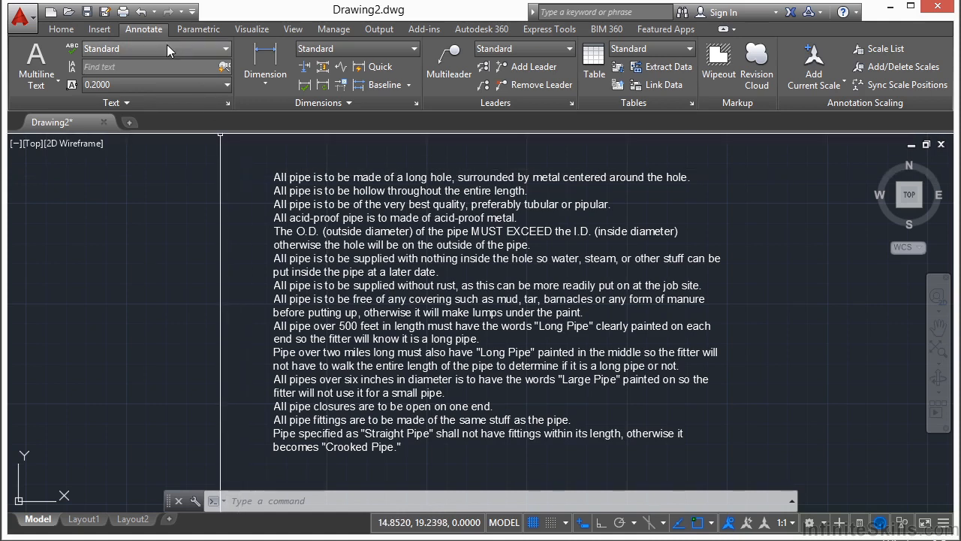
Inspect the imported pipe notes' text settings in the Properties palette, then deselect them.
{"action": "left_click", "coordinate": [310, 211]}
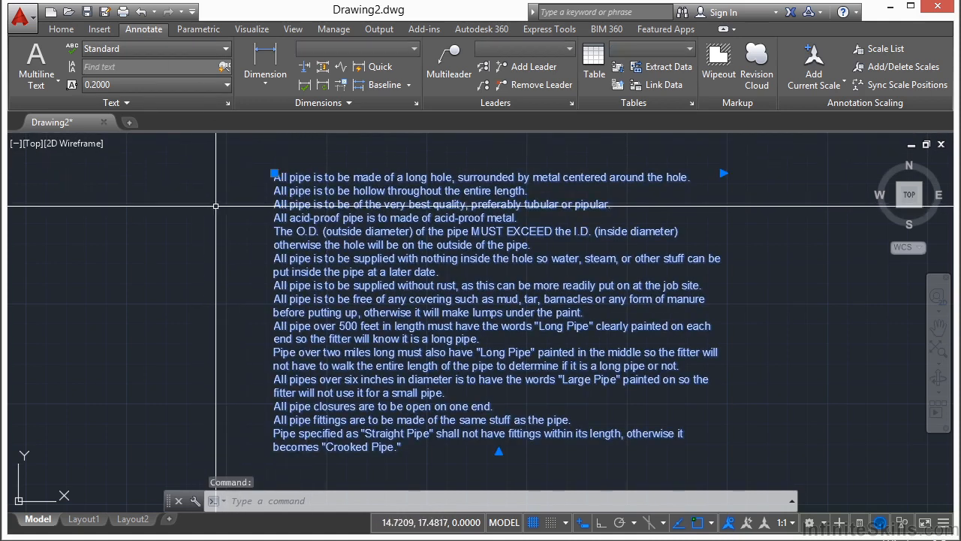
{"action": "key", "text": "ctrl+1"}
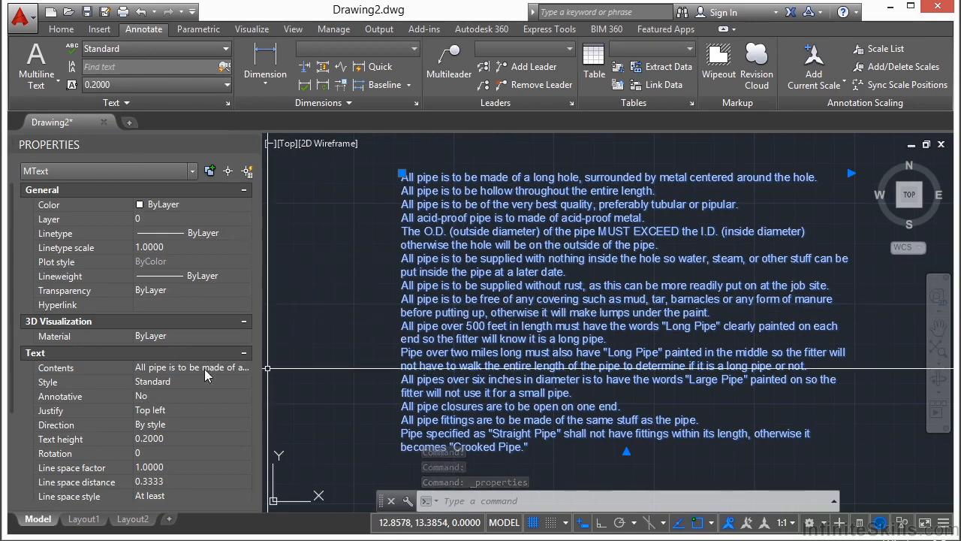
{"action": "key", "text": "Escape"}
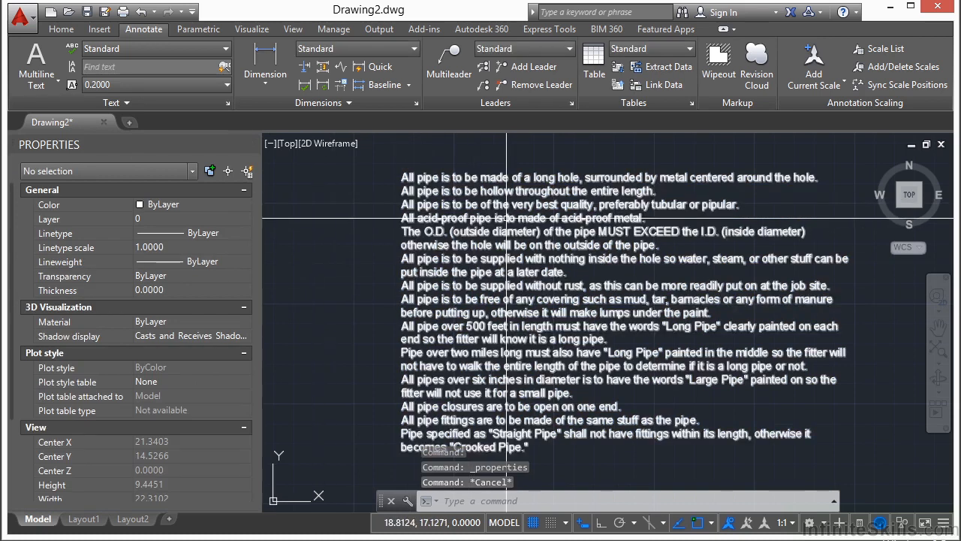
Change the Standard text style's font to Batang and apply it to the drawing.
{"action": "left_click", "coordinate": [506, 217]}
{"action": "left_click", "coordinate": [230, 102]}
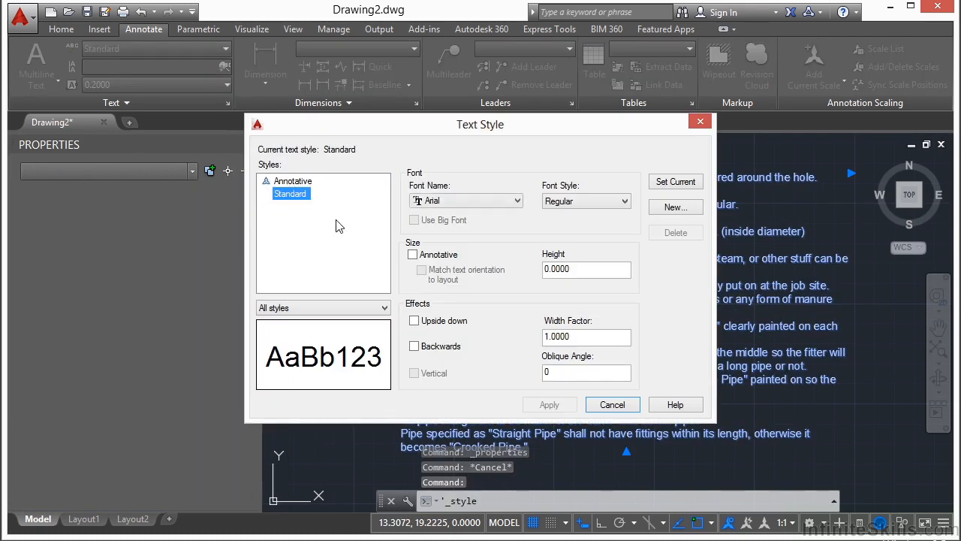
{"action": "left_click", "coordinate": [517, 201]}
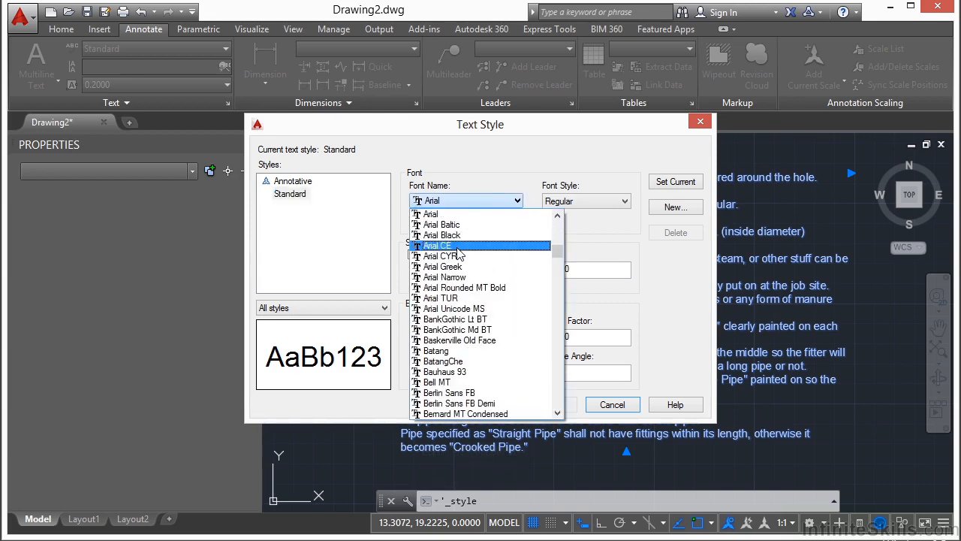
{"action": "left_click", "coordinate": [456, 351]}
{"action": "left_click", "coordinate": [549, 405]}
{"action": "left_click", "coordinate": [613, 405]}
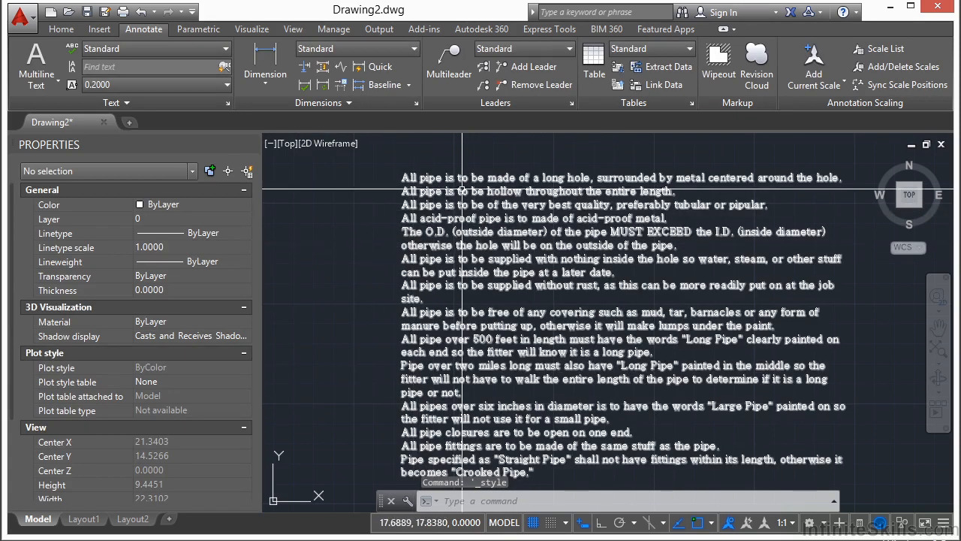
Edit the pipe notes and format the first two lines as bold, underlined, overlined and struck through in dark red (153,27,30).
{"action": "left_click", "coordinate": [491, 199]}
{"action": "key", "text": "Escape"}
{"action": "left_click", "coordinate": [501, 203]}
{"action": "double_click", "coordinate": [500, 202]}
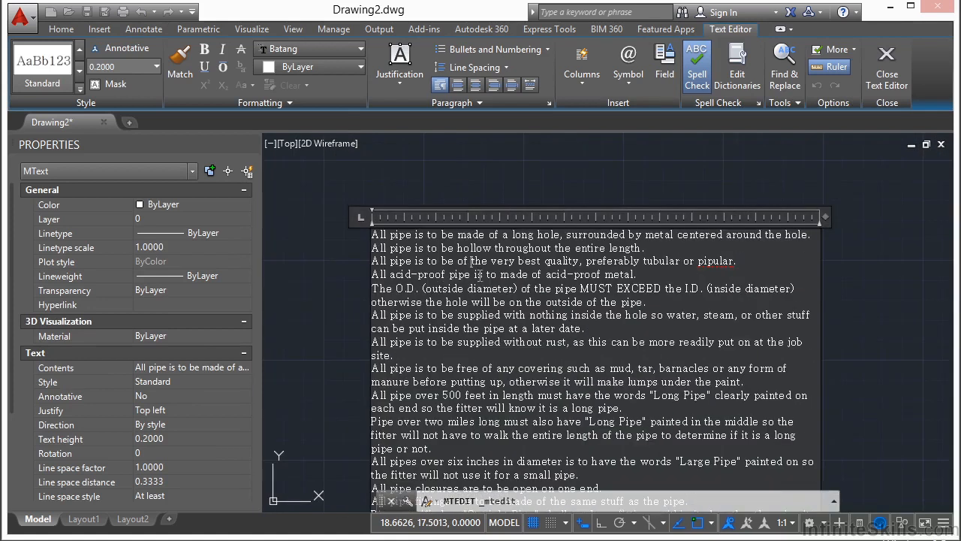
{"action": "left_click_drag", "start_coordinate": [658, 250], "coordinate": [380, 245]}
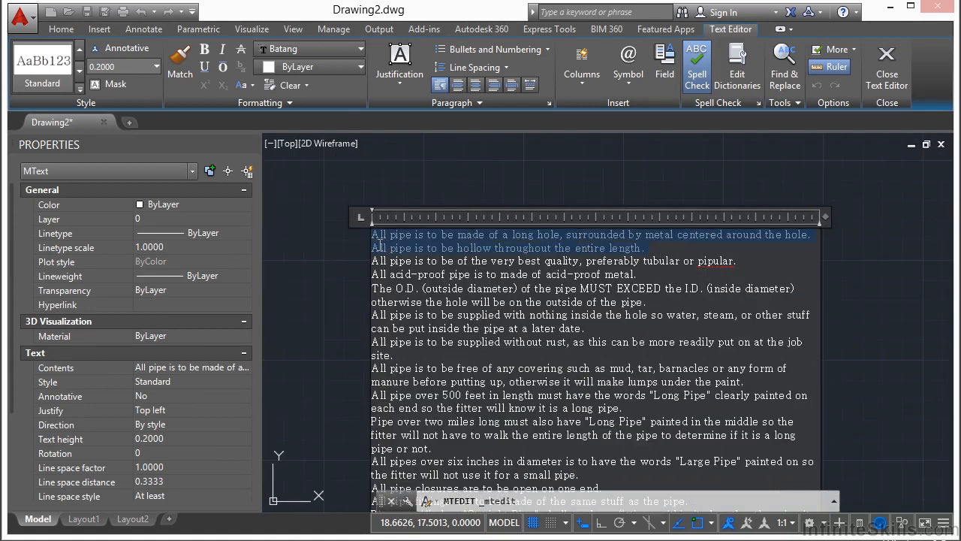
{"action": "left_click", "coordinate": [207, 49]}
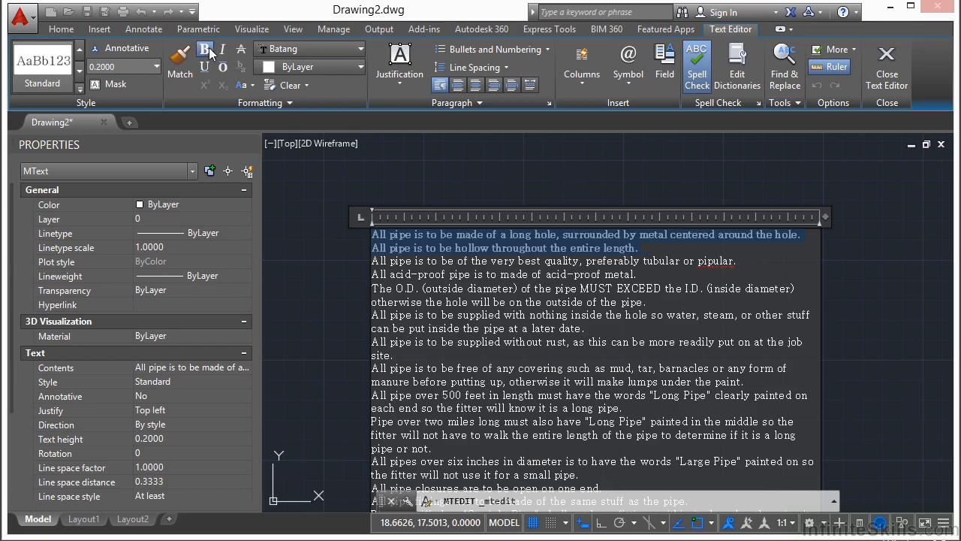
{"action": "left_click", "coordinate": [205, 67]}
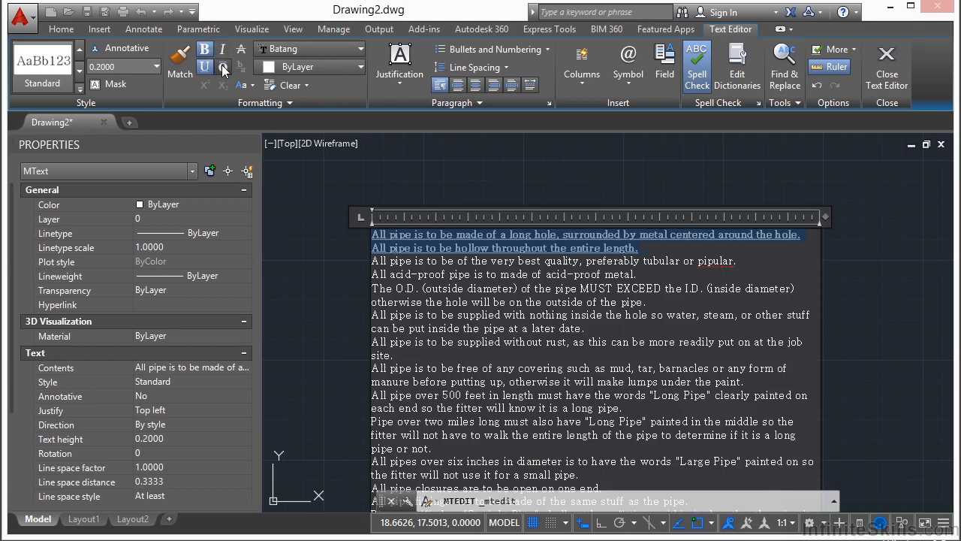
{"action": "left_click", "coordinate": [223, 68]}
{"action": "left_click", "coordinate": [242, 53]}
{"action": "left_click", "coordinate": [328, 69]}
{"action": "left_click", "coordinate": [309, 128]}
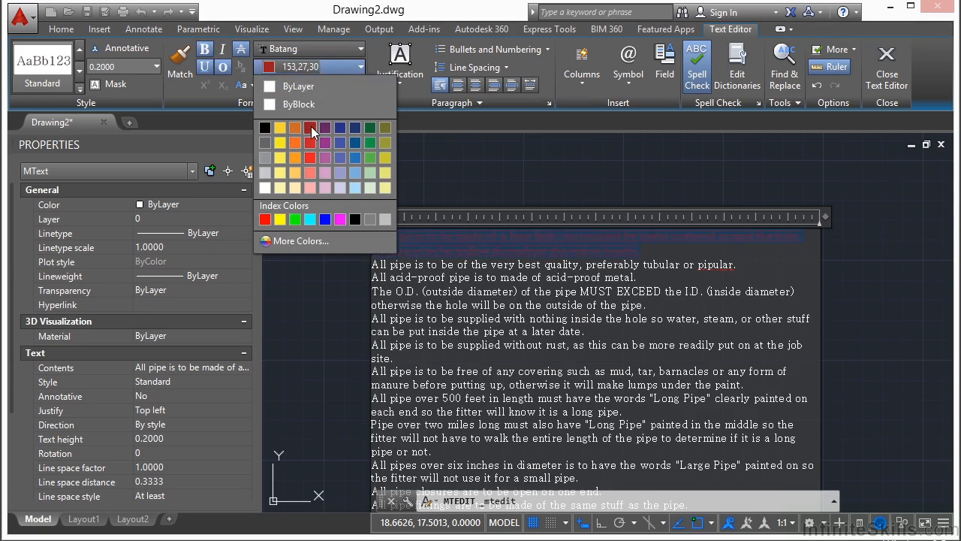
{"action": "left_click", "coordinate": [316, 65]}
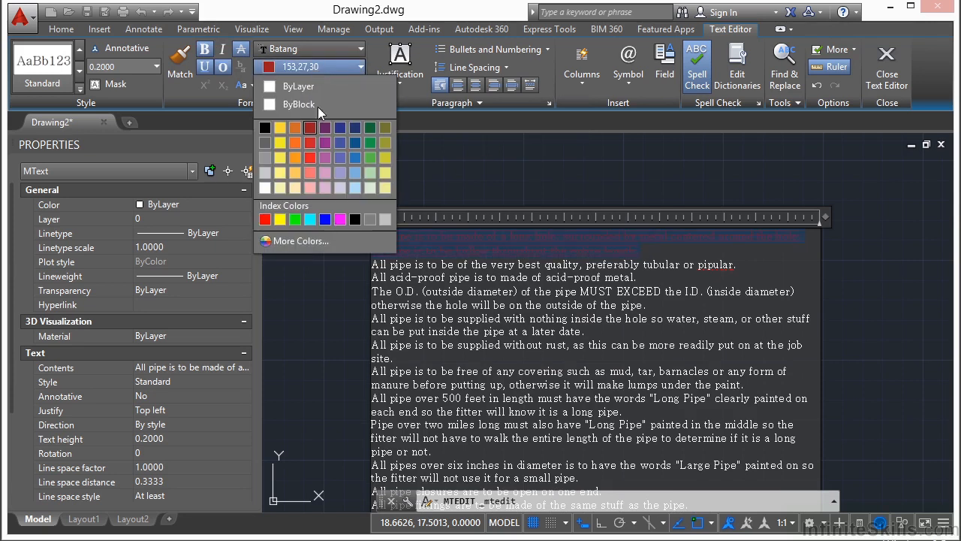
{"action": "left_click", "coordinate": [280, 220]}
{"action": "left_click_drag", "start_coordinate": [644, 253], "coordinate": [406, 237]}
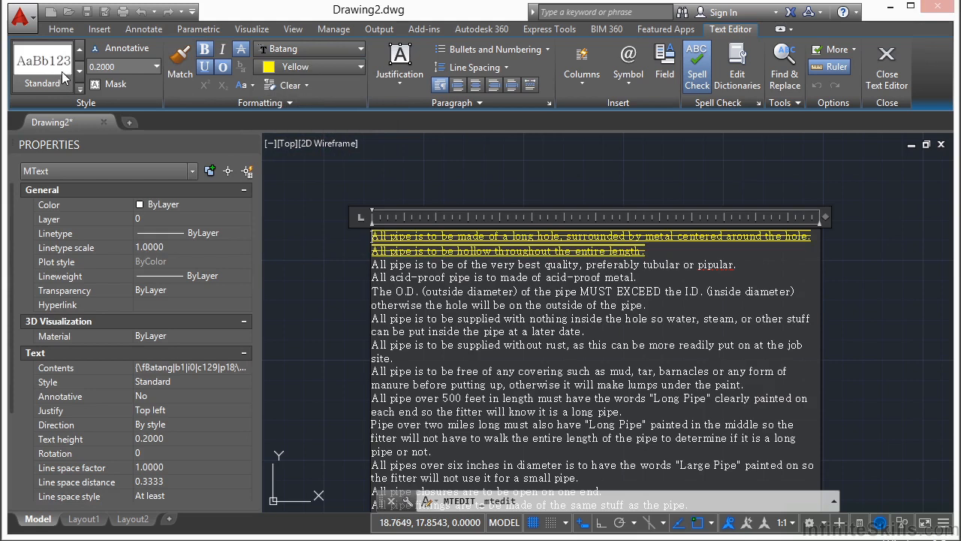
{"action": "left_click", "coordinate": [359, 49]}
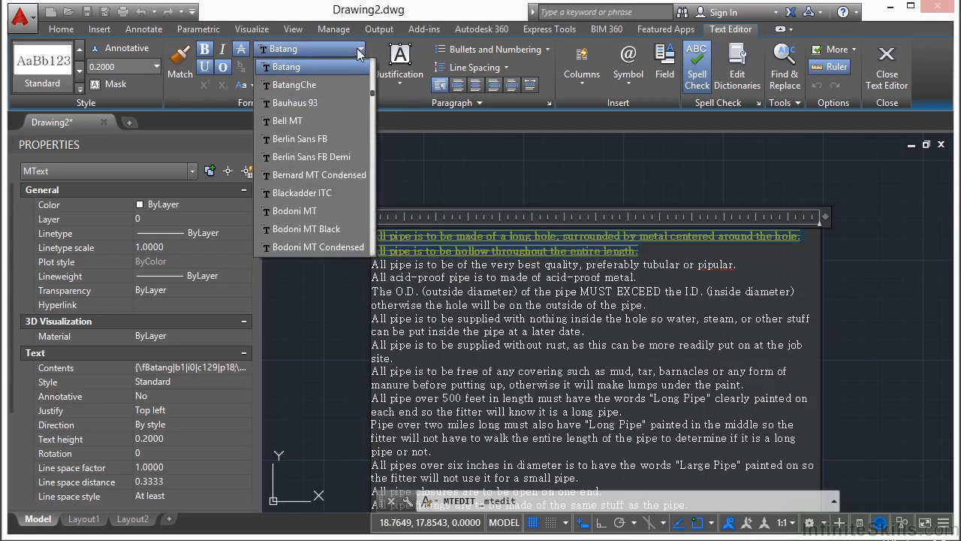
{"action": "left_click_drag", "start_coordinate": [378, 96], "coordinate": [372, 64]}
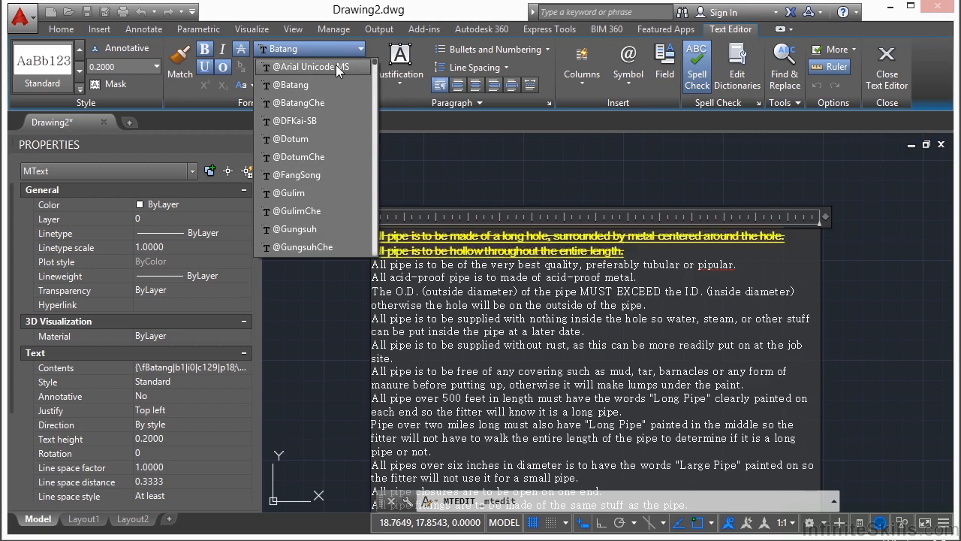
{"action": "left_click", "coordinate": [336, 66]}
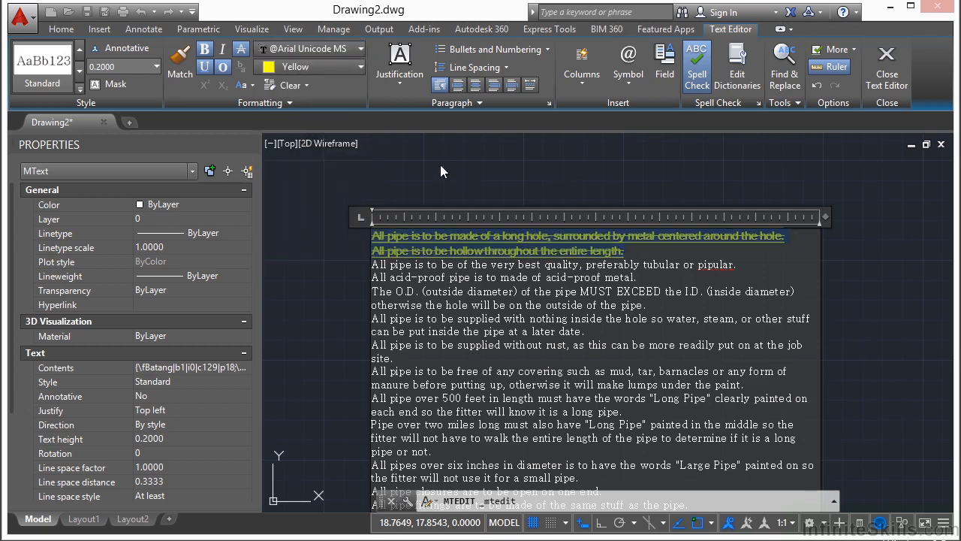
{"action": "left_click", "coordinate": [315, 266]}
{"action": "scroll", "coordinate": [413, 240], "scroll_direction": "up", "scroll_amount": 4}
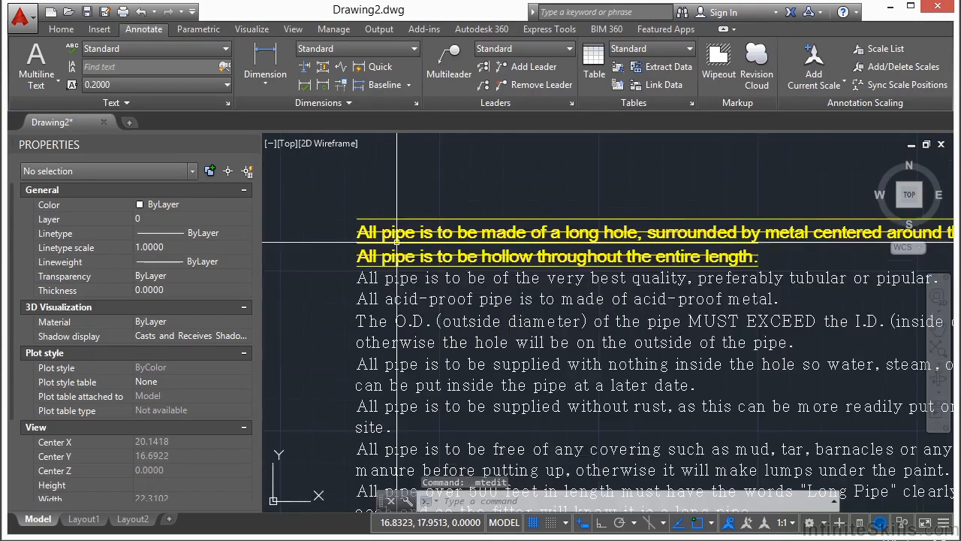
Assign the Annotative text style to the pipe notes object and deselect it.
{"action": "scroll", "coordinate": [373, 190], "scroll_direction": "down", "scroll_amount": 2}
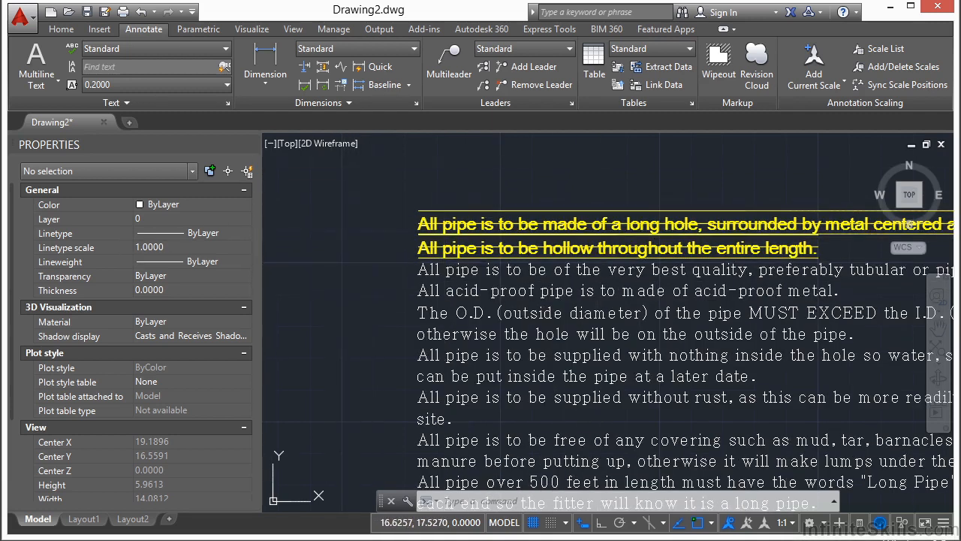
{"action": "left_click", "coordinate": [446, 263]}
{"action": "left_click", "coordinate": [228, 383]}
{"action": "left_click", "coordinate": [246, 382]}
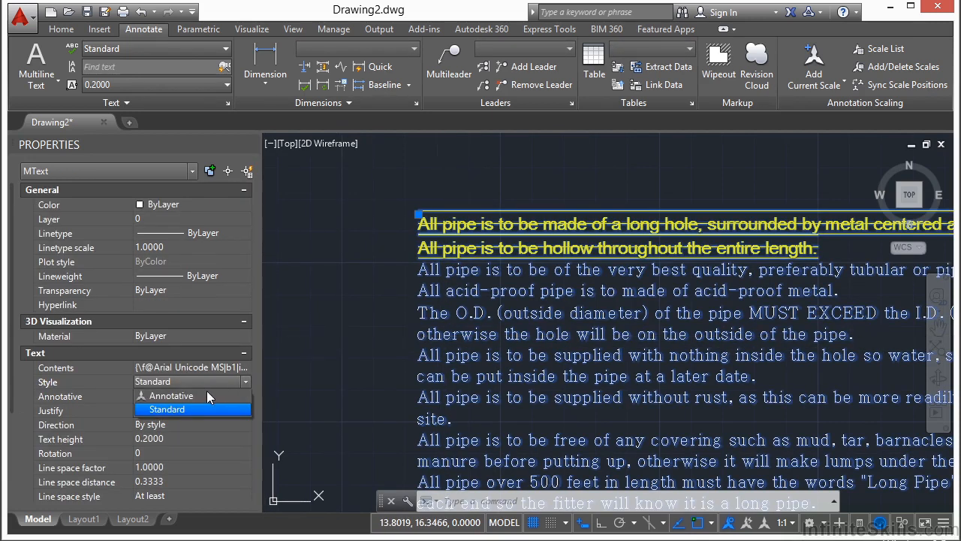
{"action": "left_click", "coordinate": [177, 396]}
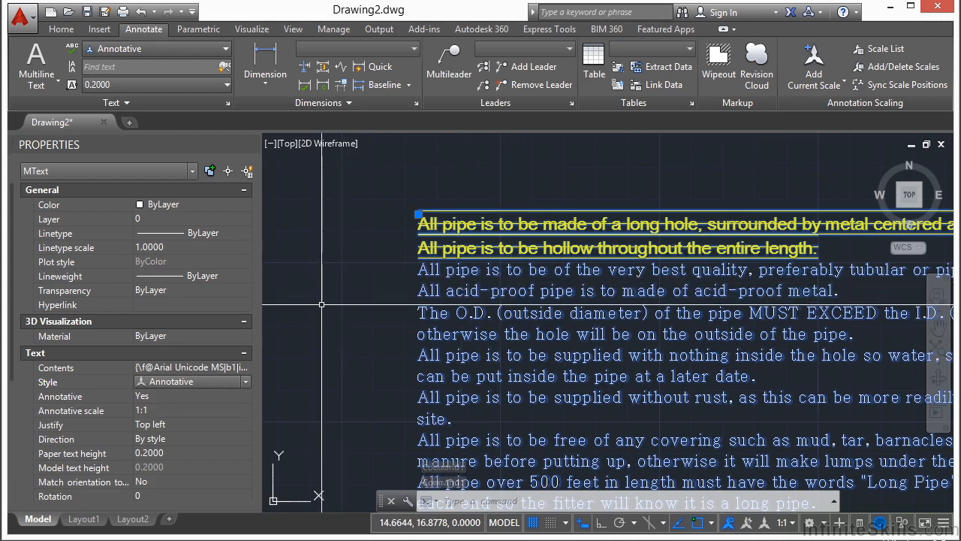
{"action": "key", "text": "Escape"}
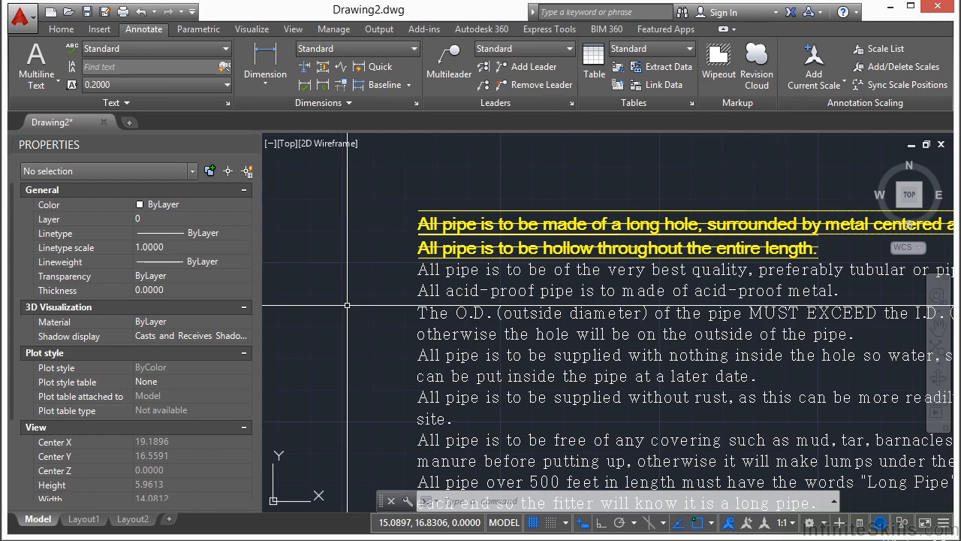
Draw four separate diagonal lines crossing over the block of pipe notes.
{"action": "scroll", "coordinate": [374, 272], "scroll_direction": "down", "scroll_amount": 2}
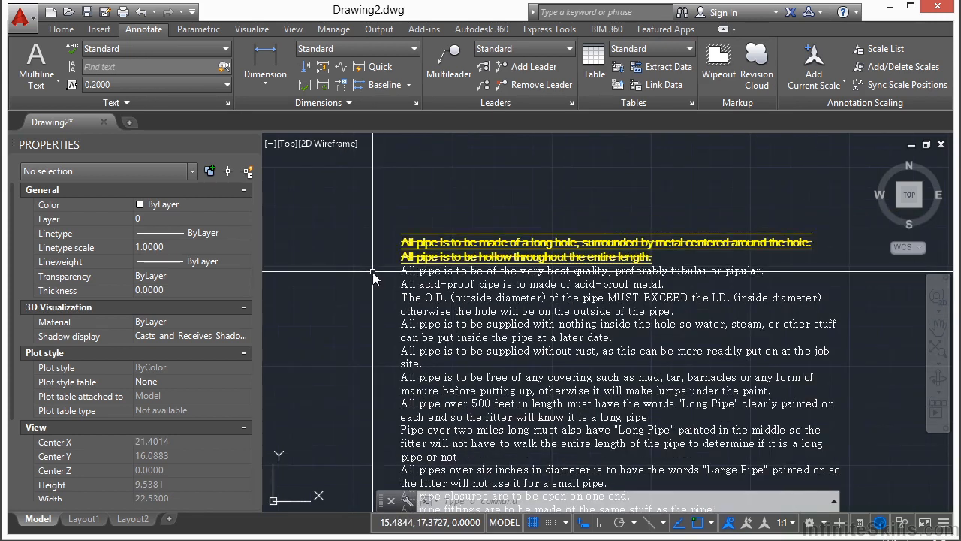
{"action": "type", "text": "line"}
{"action": "key", "text": "Return"}
{"action": "left_click", "coordinate": [341, 384]}
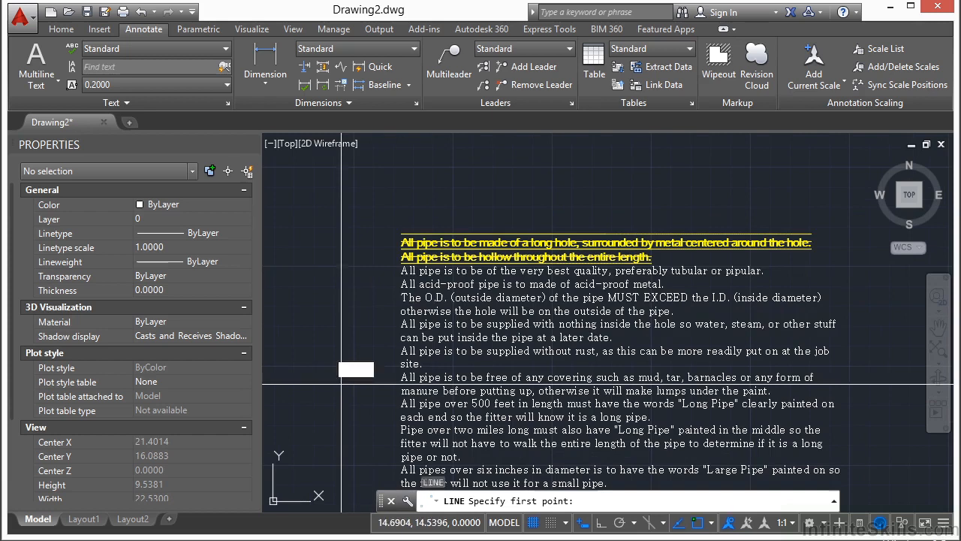
{"action": "left_click", "coordinate": [602, 160]}
{"action": "scroll", "coordinate": [614, 180], "scroll_direction": "down", "scroll_amount": 2}
{"action": "key", "text": "Return"}
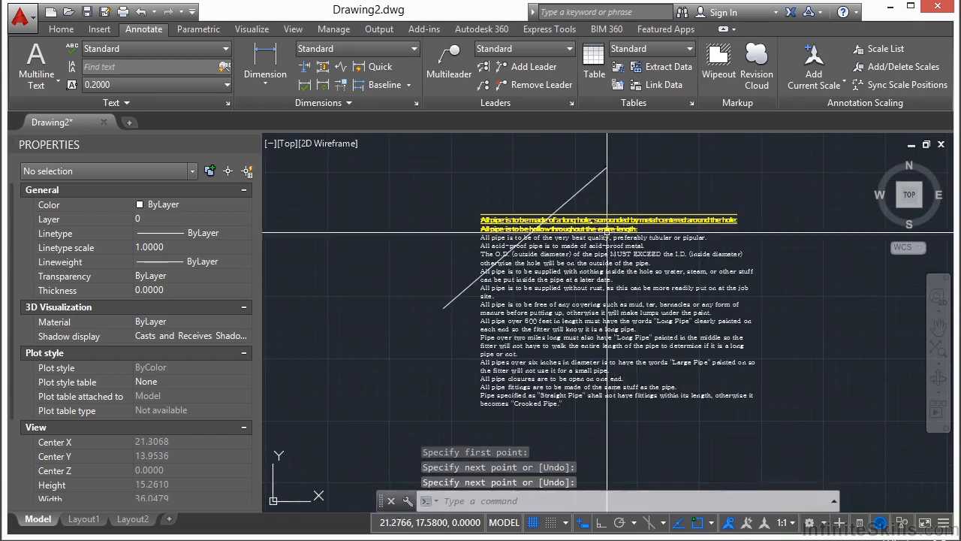
{"action": "key", "text": "Return"}
{"action": "left_click", "coordinate": [451, 363]}
{"action": "left_click", "coordinate": [636, 184]}
{"action": "key", "text": "Return"}
{"action": "key", "text": "Return"}
{"action": "left_click", "coordinate": [458, 425]}
{"action": "left_click", "coordinate": [746, 178]}
{"action": "key", "text": "Return"}
{"action": "key", "text": "Return"}
{"action": "left_click", "coordinate": [776, 252]}
{"action": "left_click", "coordinate": [578, 434]}
{"action": "key", "text": "Return"}
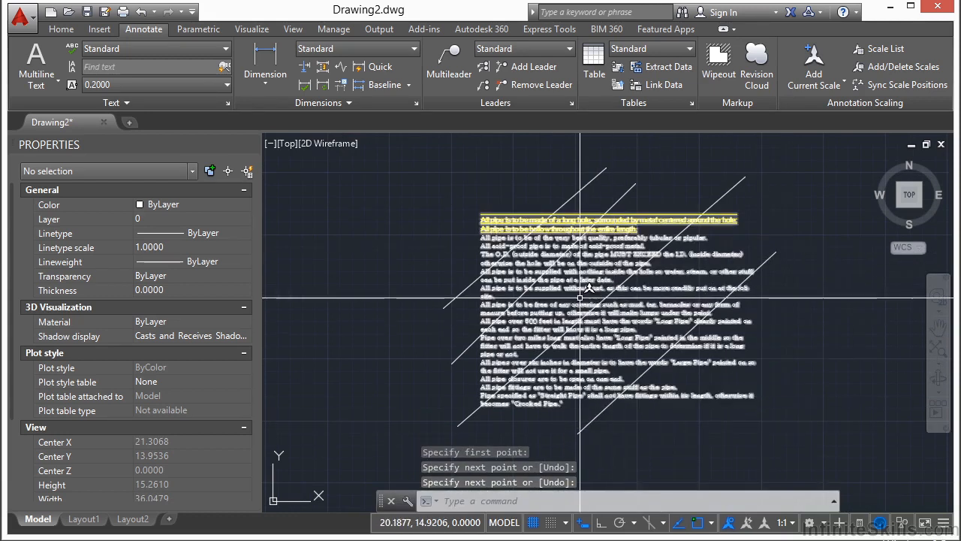
Enable a background mask on the pipe notes with a border offset factor of 1.1 and the drawing background color.
{"action": "left_click", "coordinate": [645, 322]}
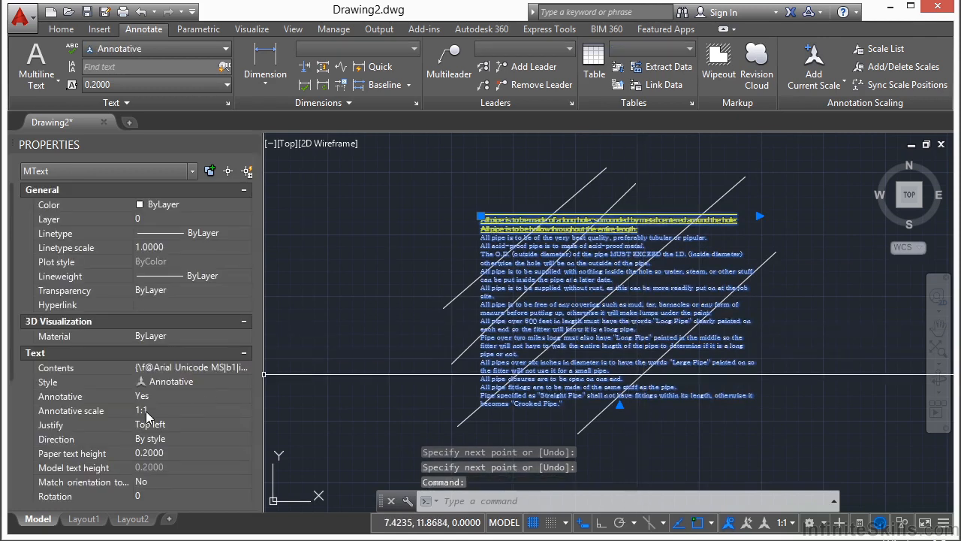
{"action": "scroll", "coordinate": [137, 376], "scroll_direction": "down", "scroll_amount": 3}
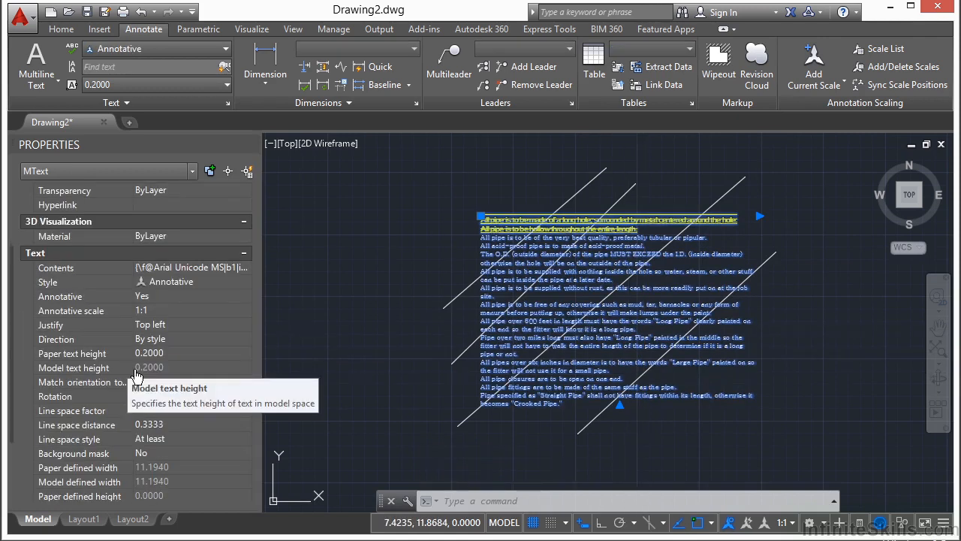
{"action": "left_click", "coordinate": [141, 454]}
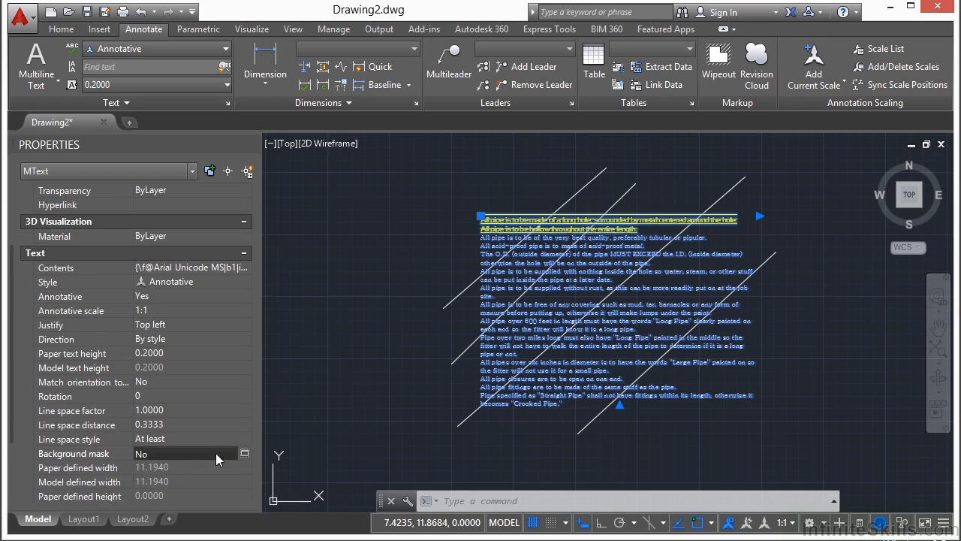
{"action": "left_click", "coordinate": [242, 453]}
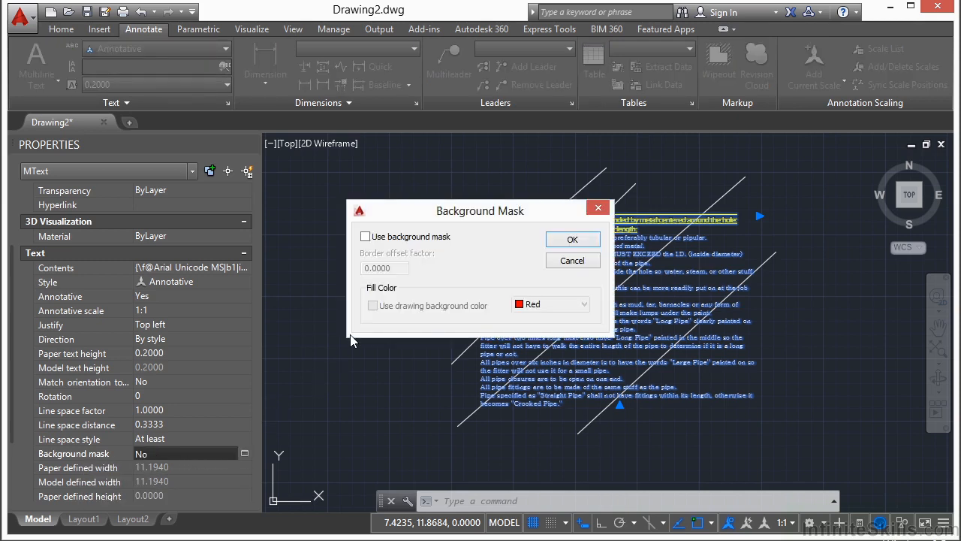
{"action": "left_click", "coordinate": [366, 237]}
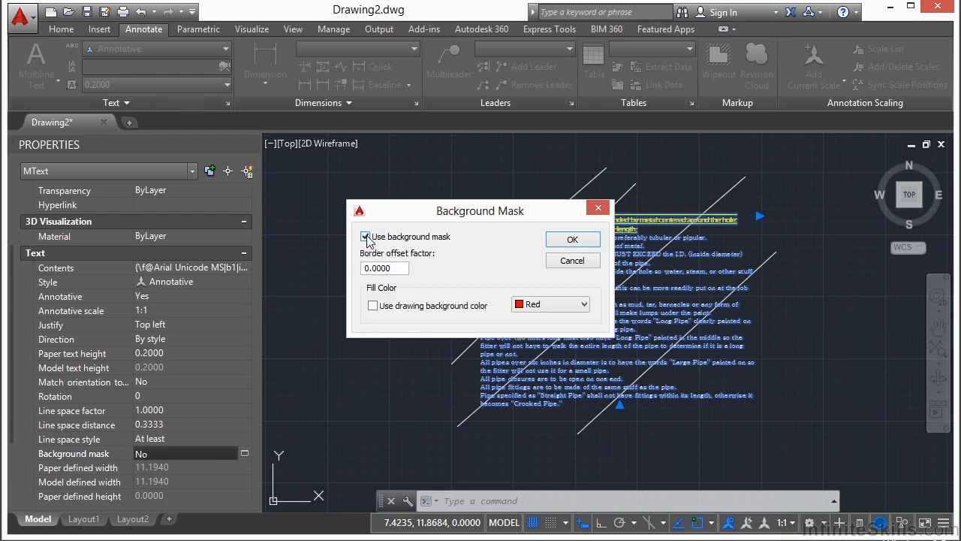
{"action": "double_click", "coordinate": [407, 277]}
{"action": "type", "text": "1.1"}
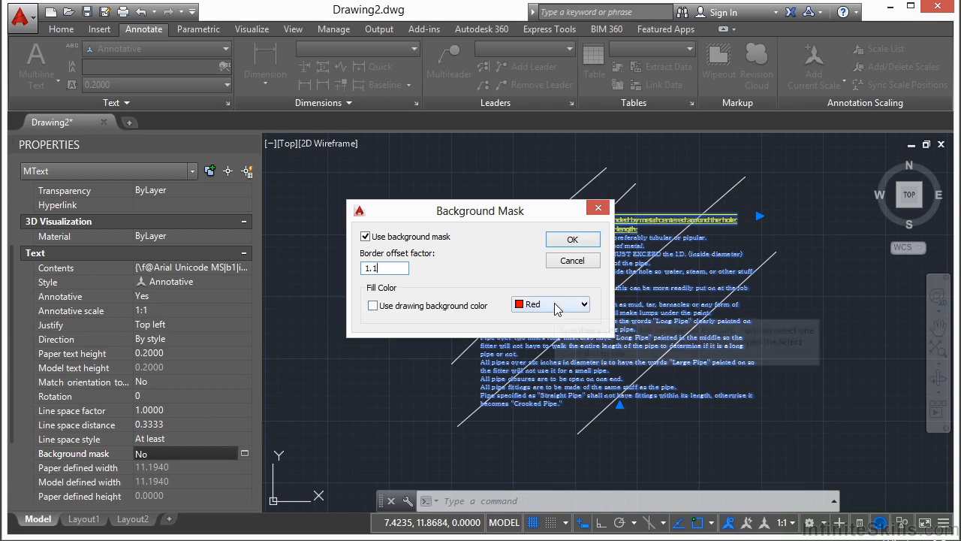
{"action": "left_click", "coordinate": [373, 306]}
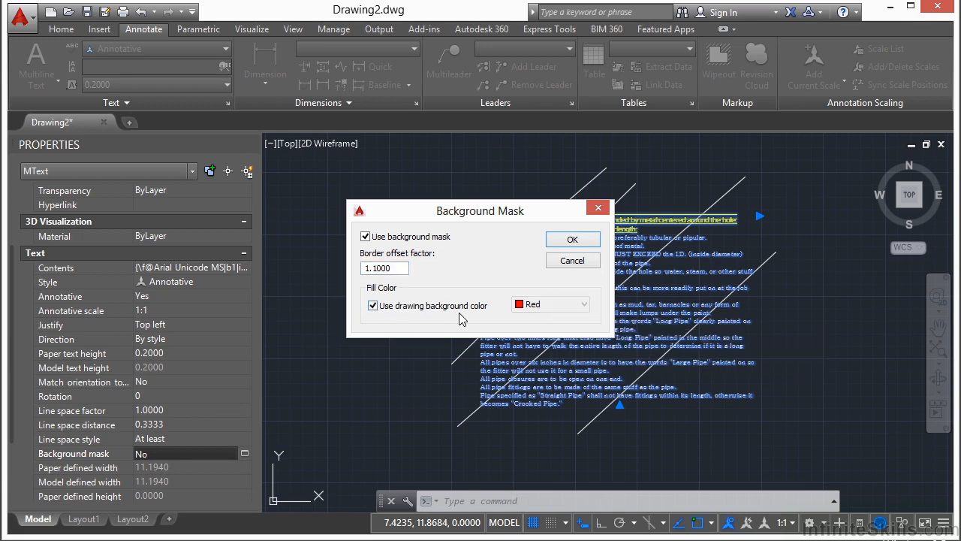
{"action": "left_click", "coordinate": [570, 240]}
{"action": "key", "text": "Escape"}
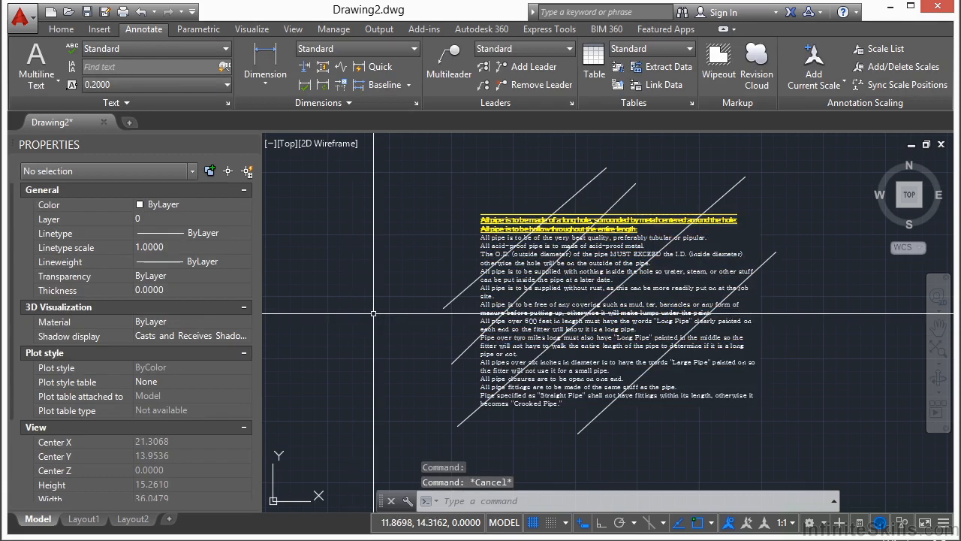
Bring the pipe notes in front of the diagonal lines by changing their draw order.
{"action": "left_click", "coordinate": [526, 313]}
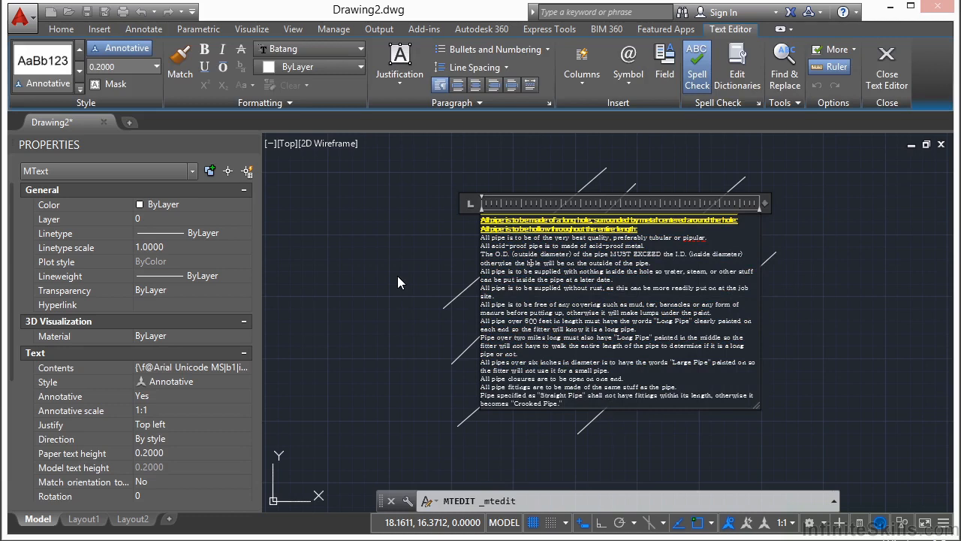
{"action": "left_click", "coordinate": [399, 277]}
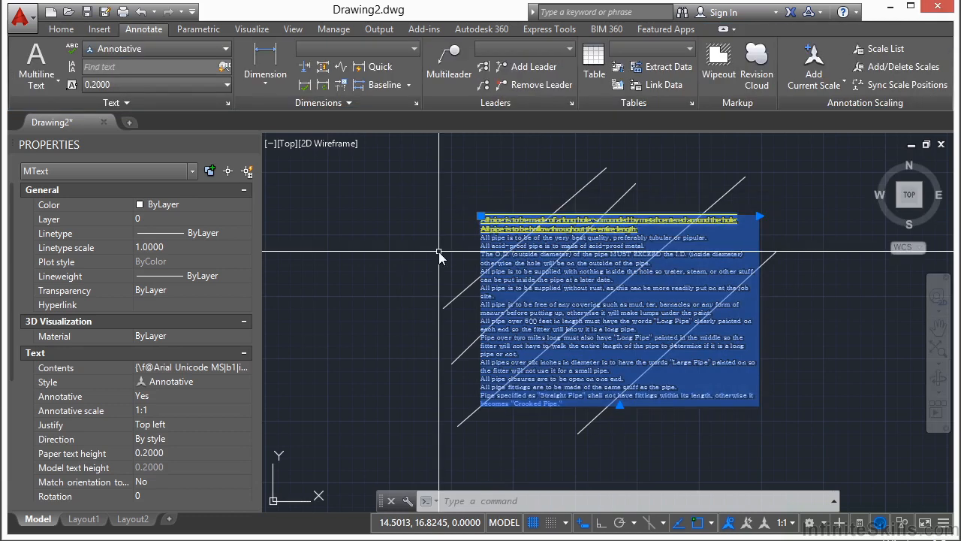
{"action": "type", "text": "DR"}
{"action": "key", "text": "Return"}
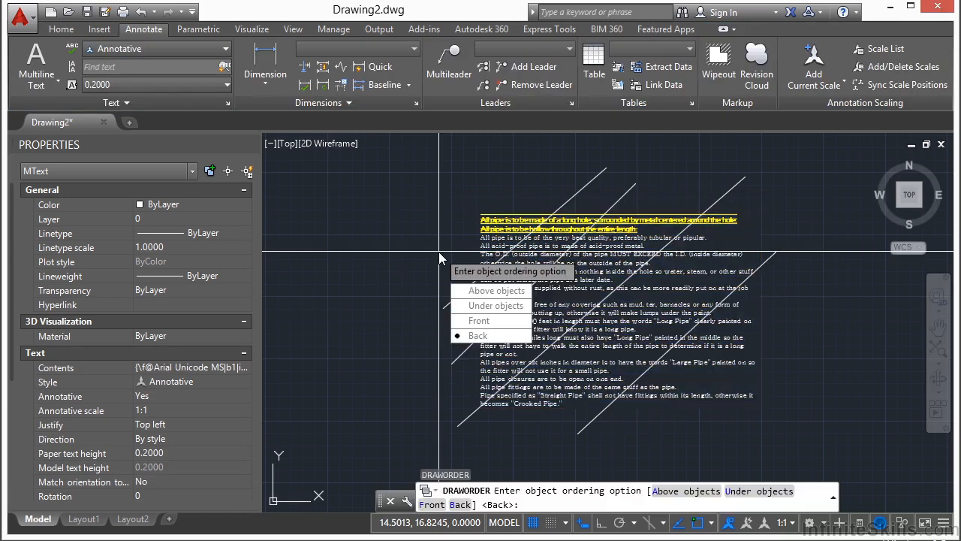
{"action": "type", "text": "f"}
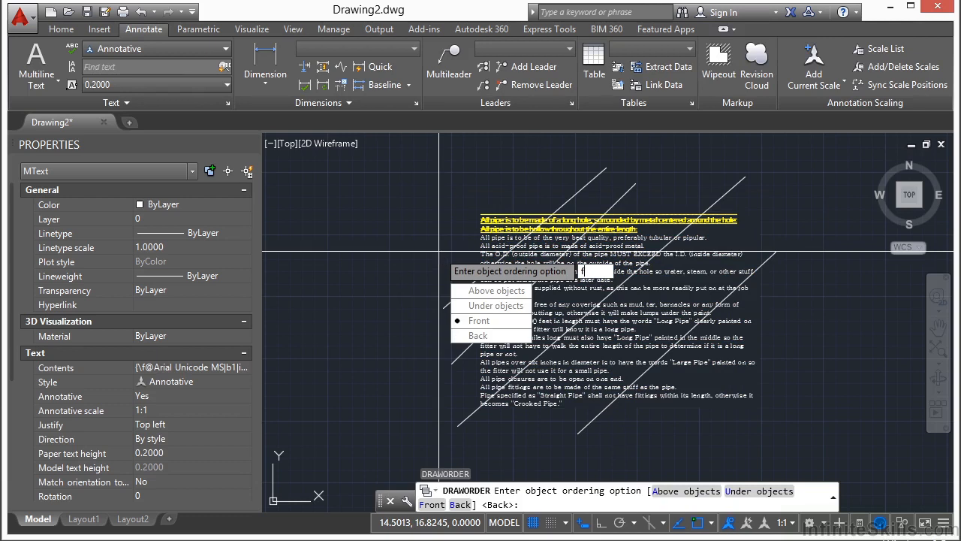
{"action": "key", "text": "Return"}
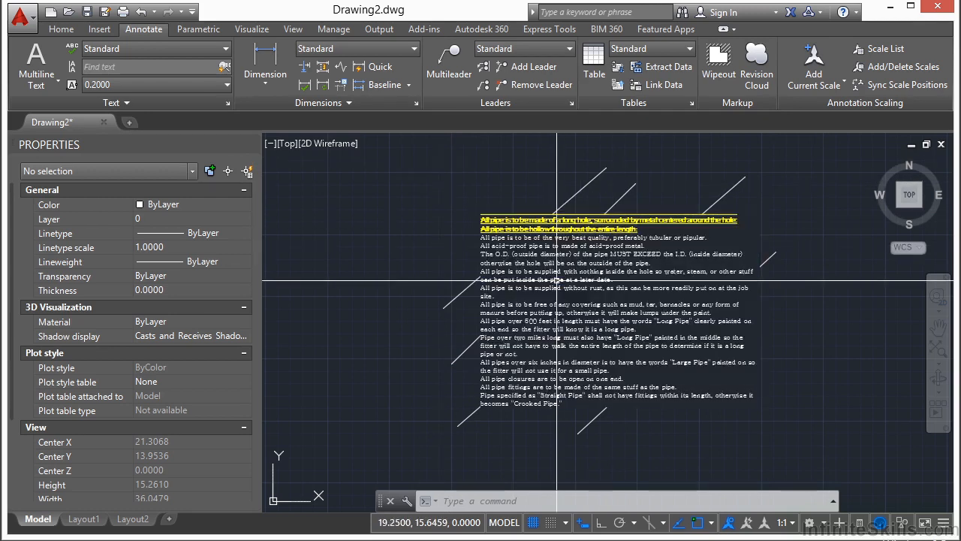
Examine the paste, paragraph, column, case, character set and other options available while editing the pipe notes, then close the editor.
{"action": "double_click", "coordinate": [583, 287]}
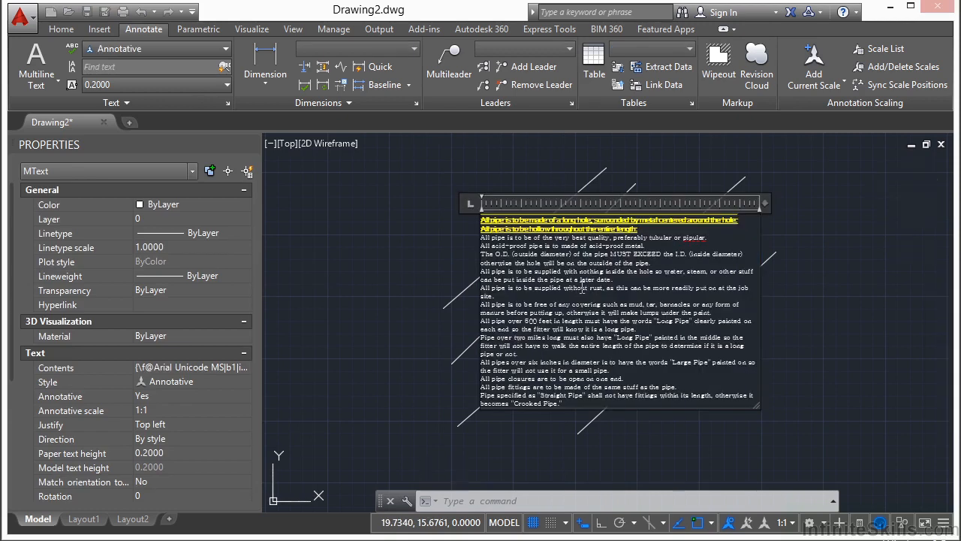
{"action": "right_click", "coordinate": [591, 280]}
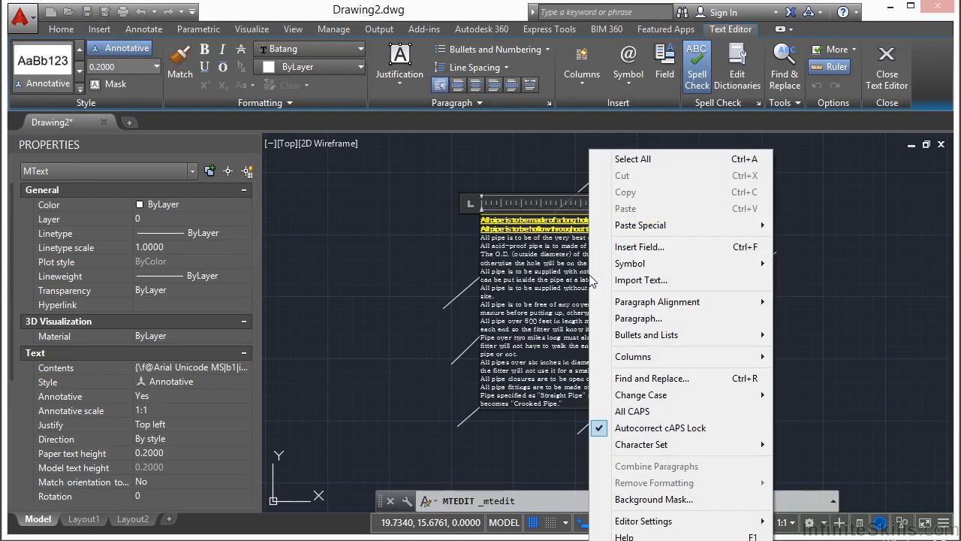
{"action": "mouse_move", "coordinate": [681, 301]}
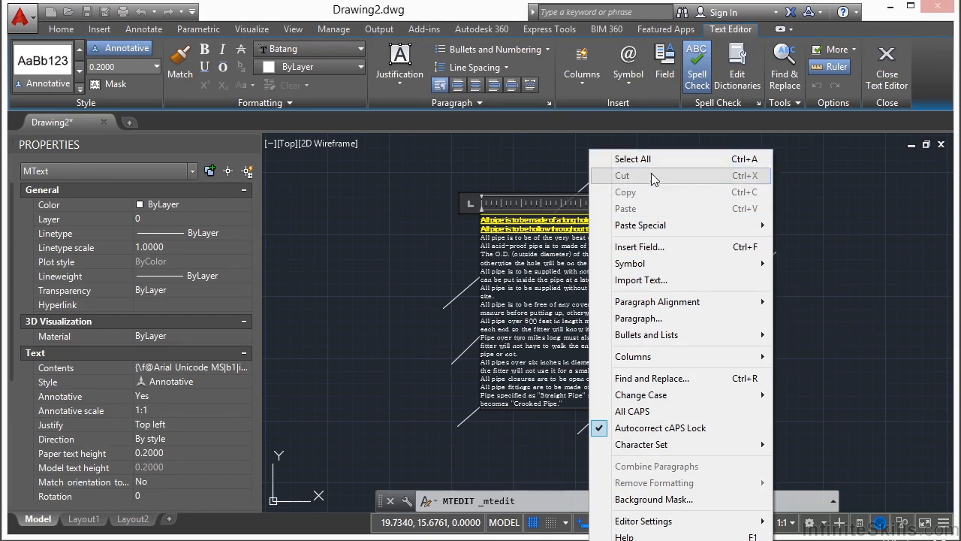
{"action": "mouse_move", "coordinate": [667, 227]}
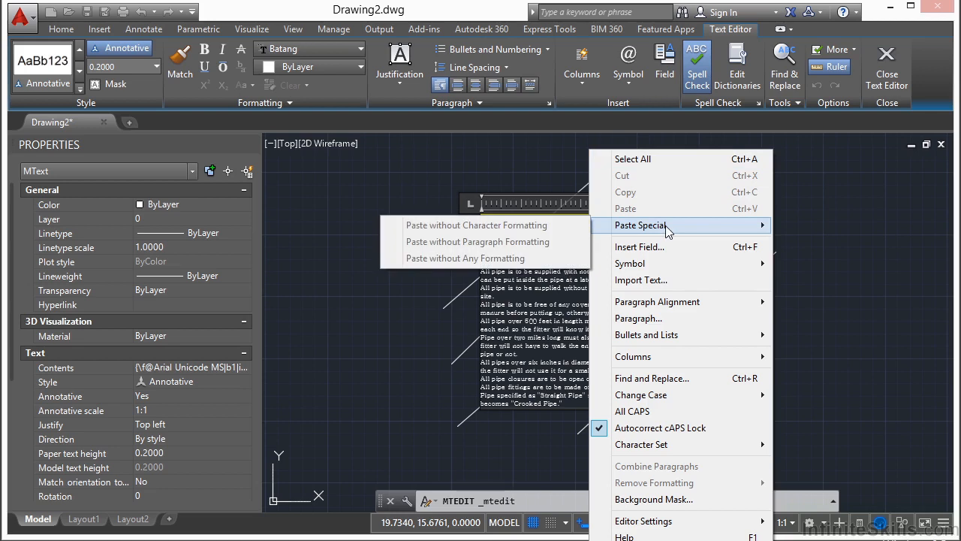
{"action": "mouse_move", "coordinate": [674, 263]}
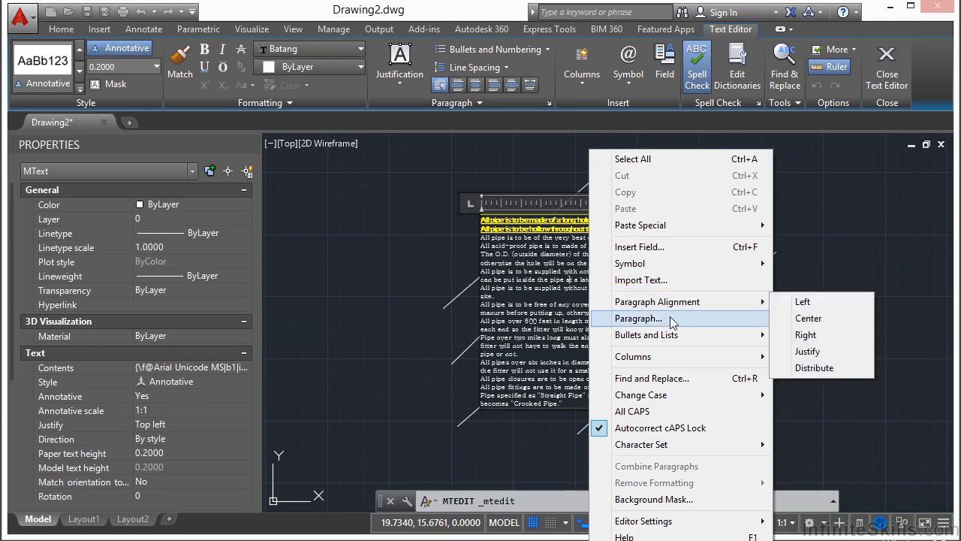
{"action": "mouse_move", "coordinate": [686, 341]}
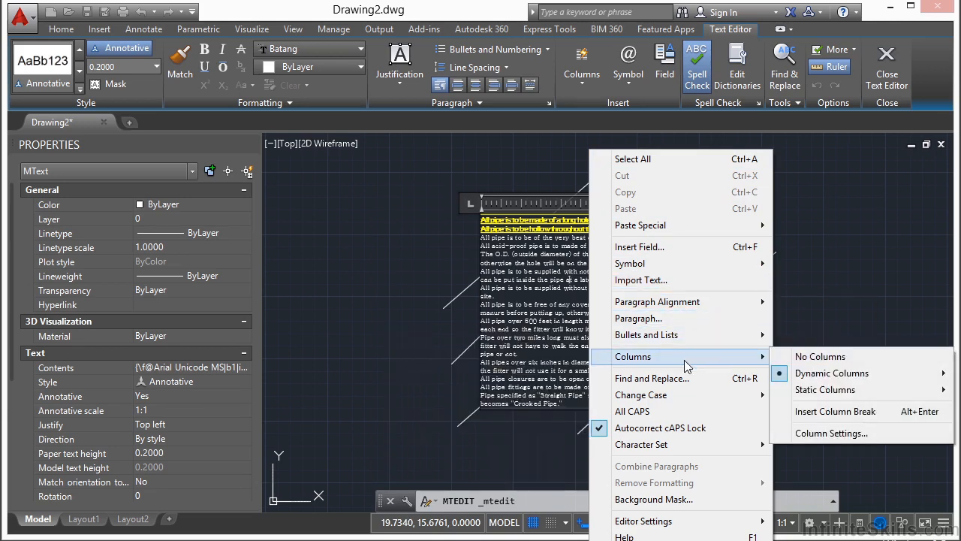
{"action": "mouse_move", "coordinate": [704, 395]}
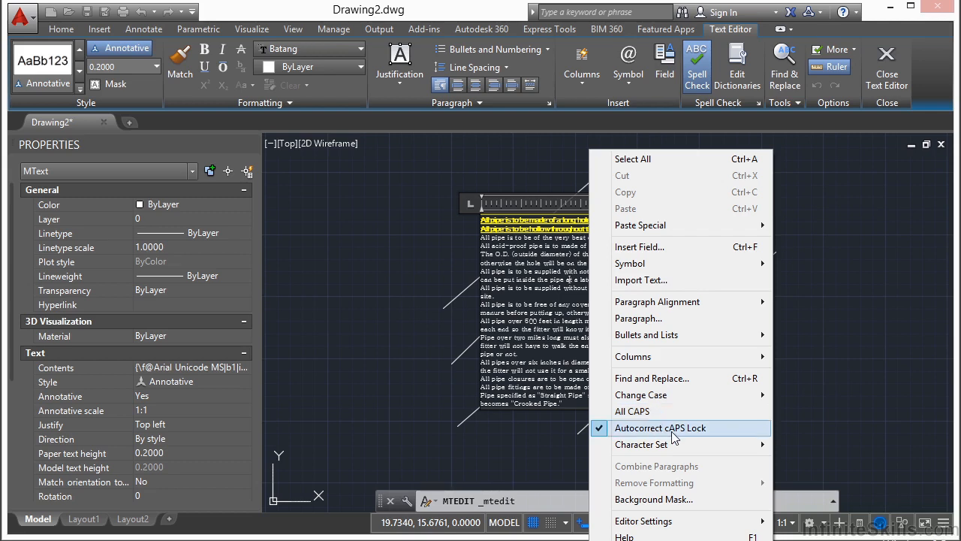
{"action": "mouse_move", "coordinate": [673, 447]}
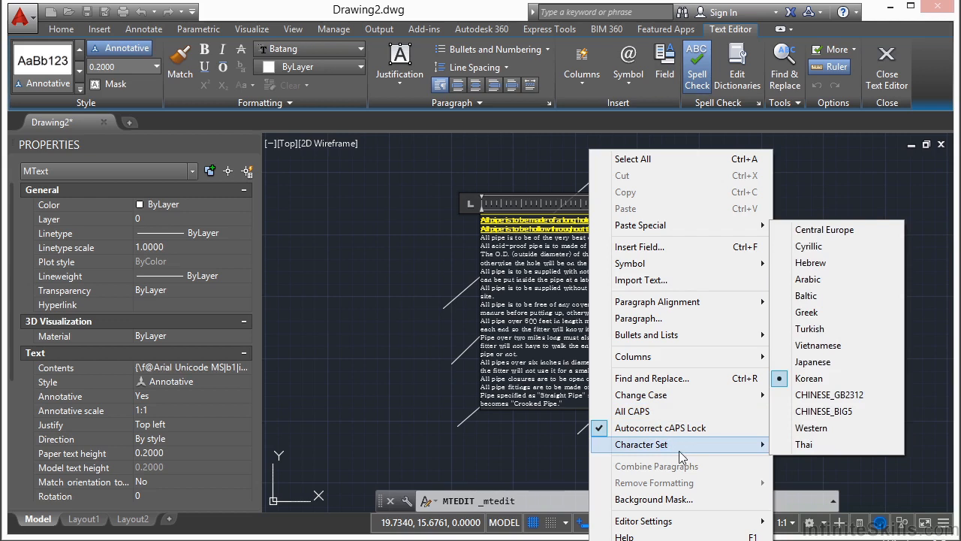
{"action": "mouse_move", "coordinate": [675, 526]}
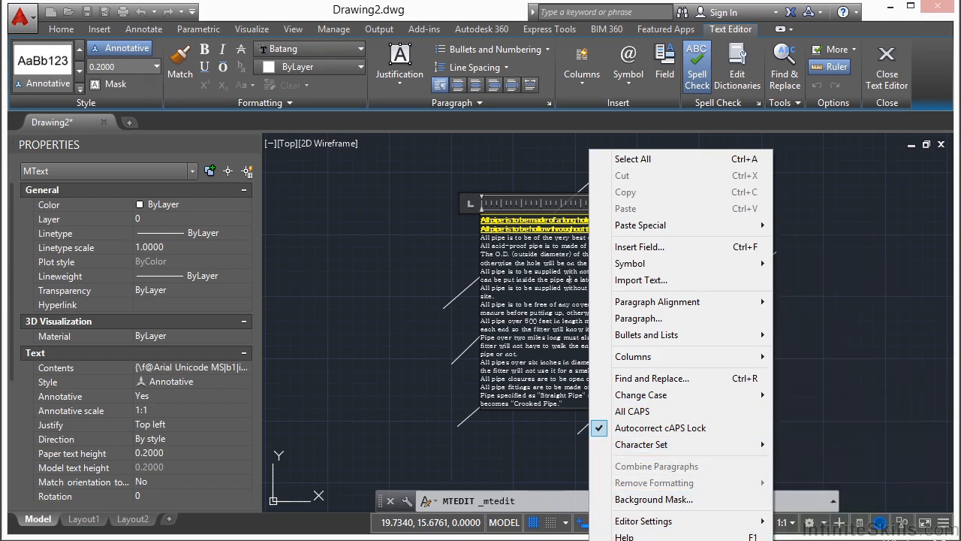
{"action": "key", "text": "Escape"}
{"action": "key", "text": "Escape"}
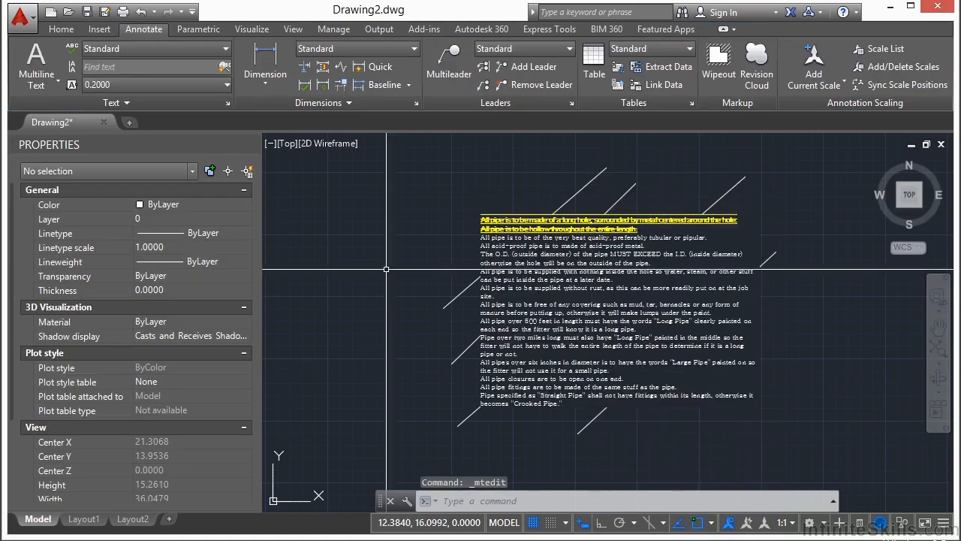